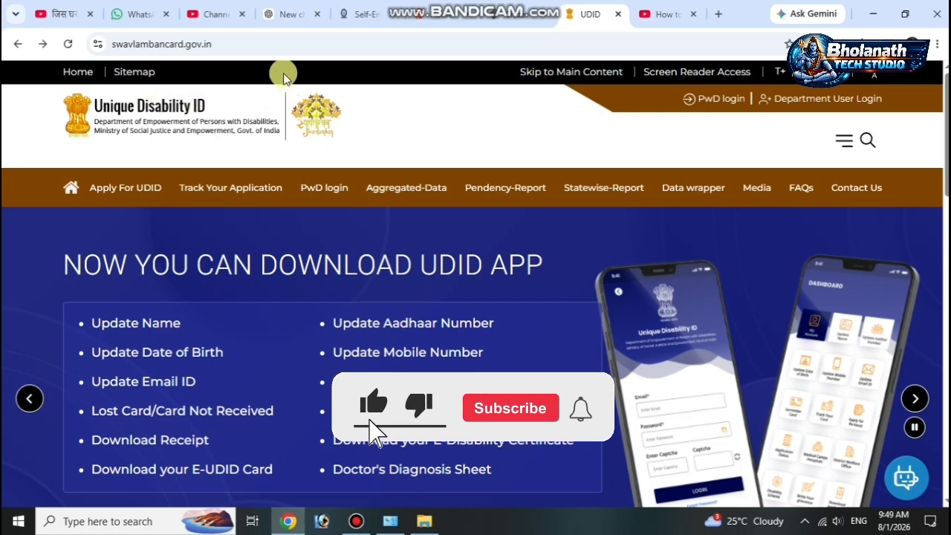
- Open the Apply For UDID page on the swavlambancard.gov.in site
click(240, 46)
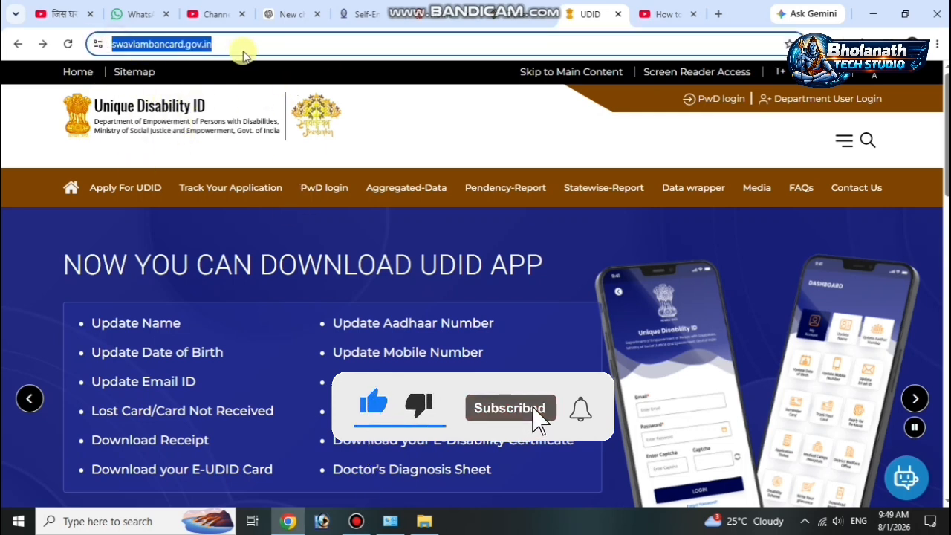
click(248, 47)
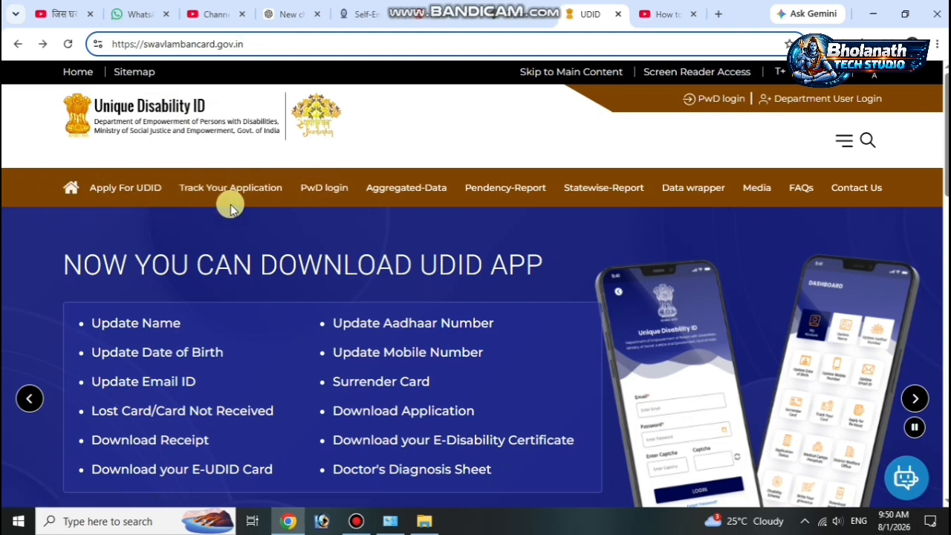
click(132, 190)
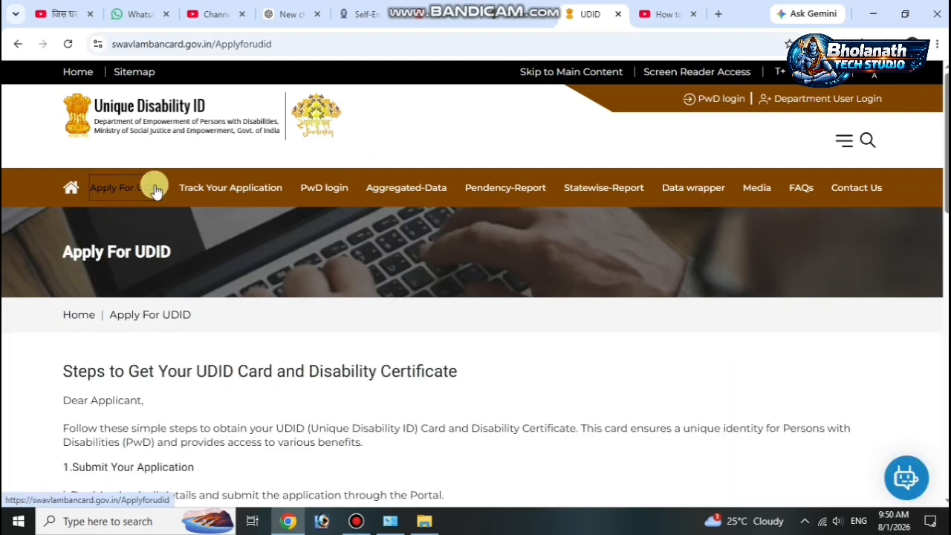
- Read through the UDID card and disability certificate process and submit the acknowledgement that it is understood
scroll(398, 331, down, 3)
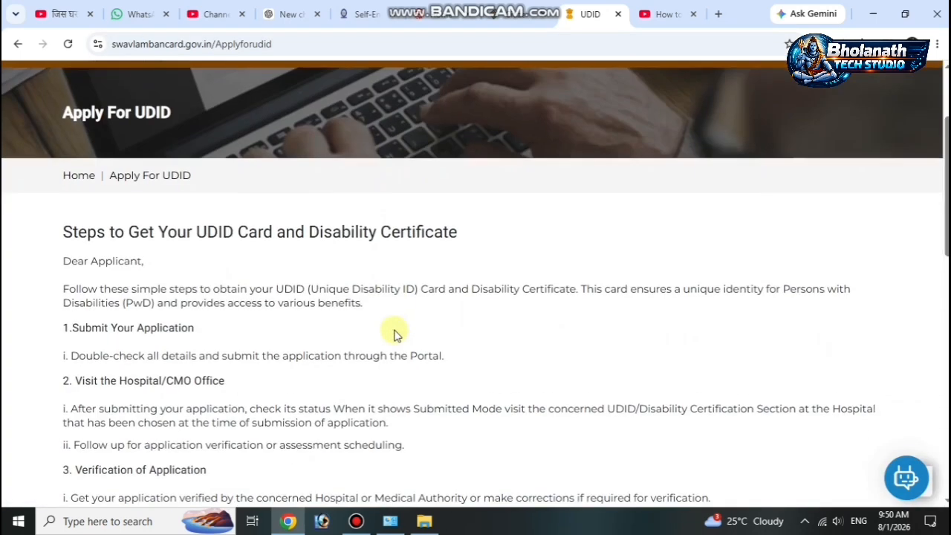
scroll(386, 334, down, 4)
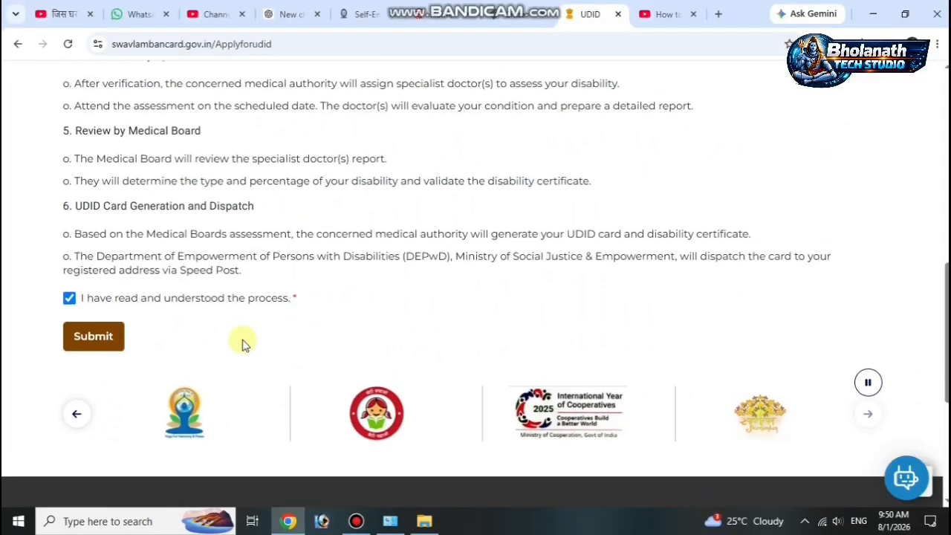
scroll(163, 260, up, 2)
scroll(310, 248, up, 3)
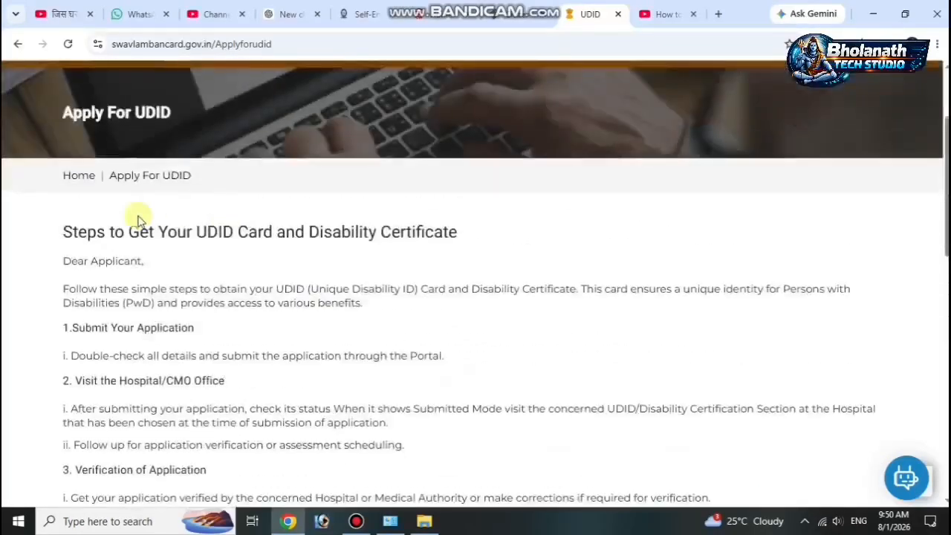
scroll(247, 319, down, 3)
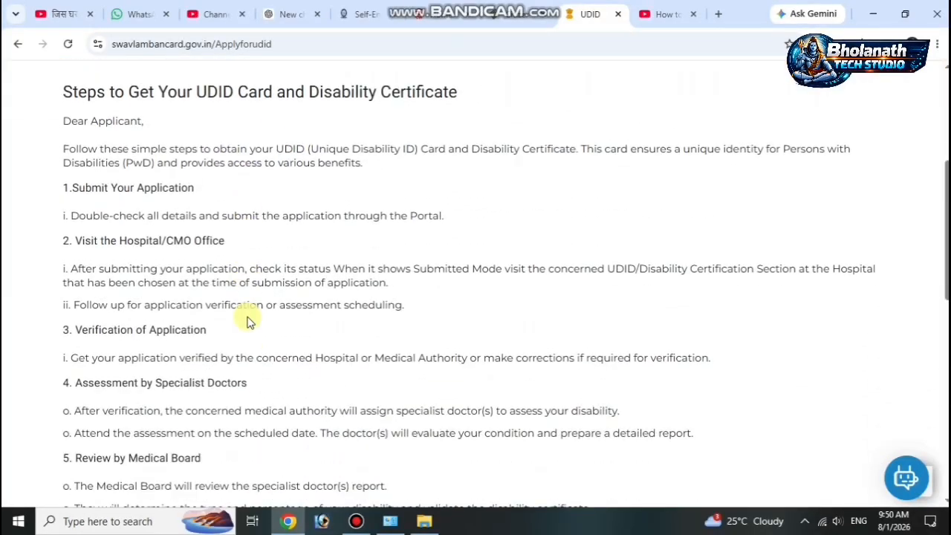
scroll(245, 315, down, 4)
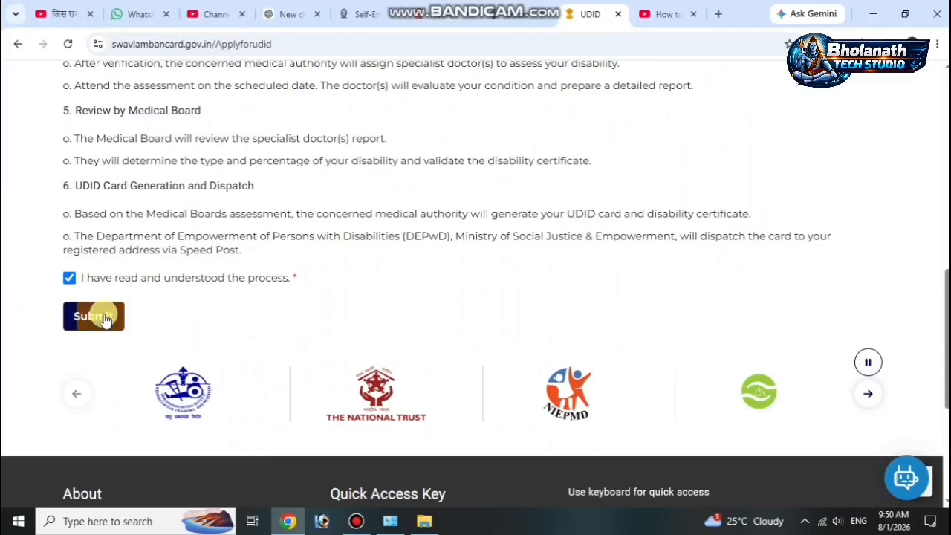
click(85, 319)
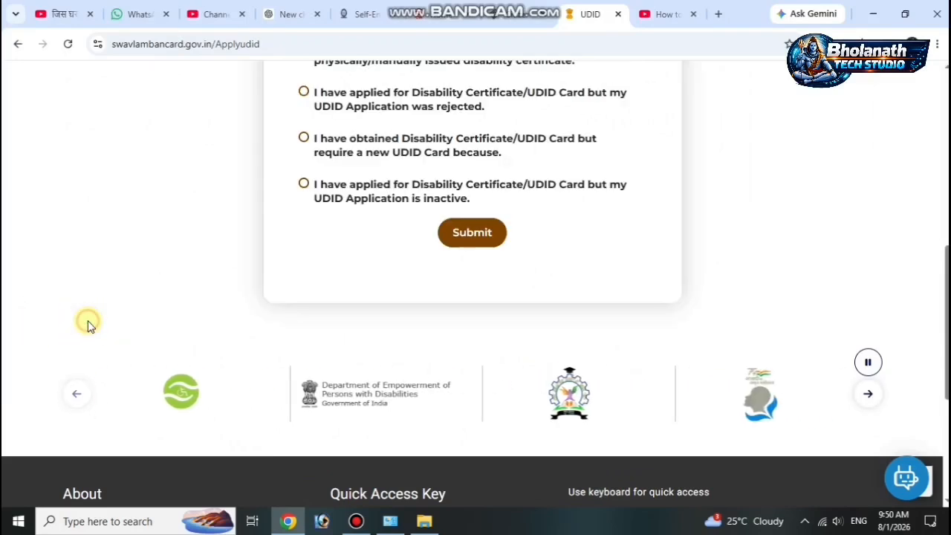
- Declare that no Disability Certificate or UDID Card was ever obtained, or that any issued card was surrendered, and submit the choice
scroll(374, 339, up, 3)
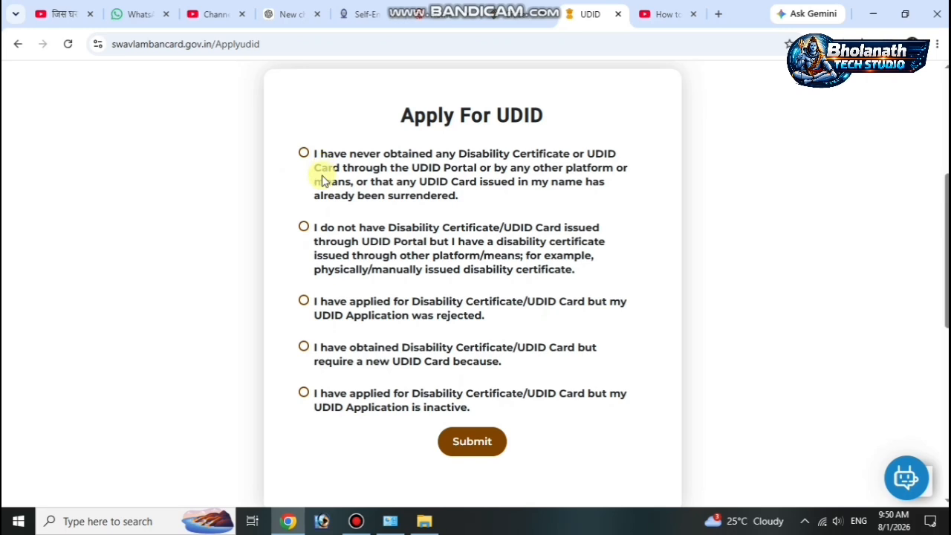
click(303, 153)
click(467, 445)
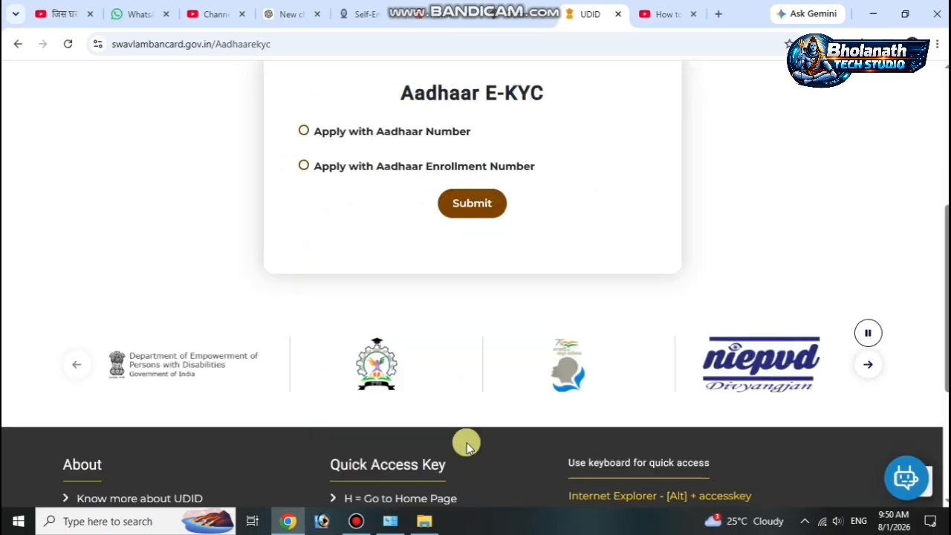
- Choose to apply with Aadhaar Number for the E-KYC and enter the applicant's Aadhaar number
scroll(403, 396, up, 1)
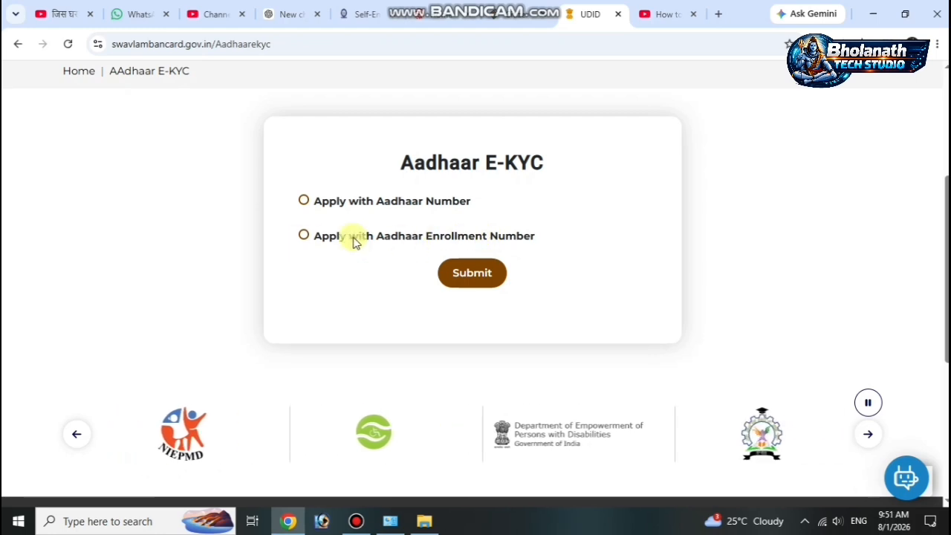
click(305, 202)
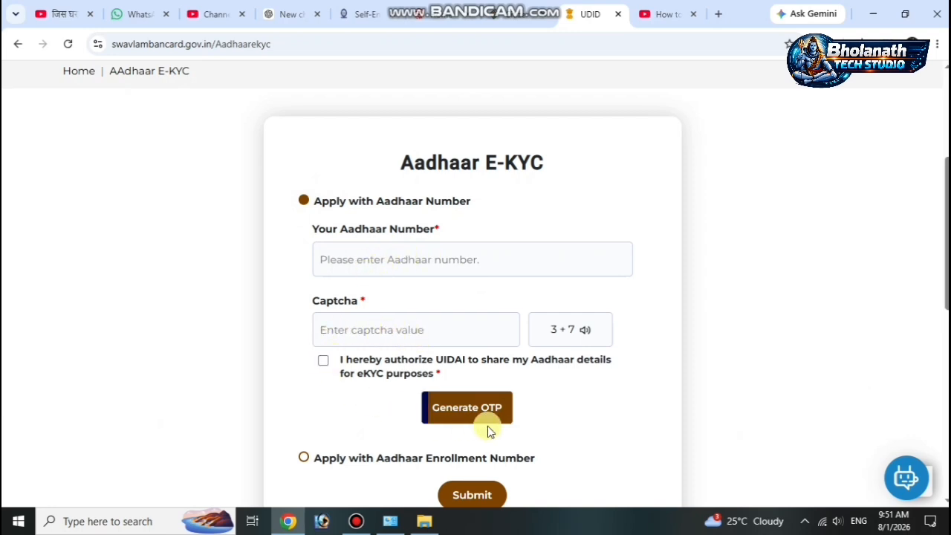
click(395, 264)
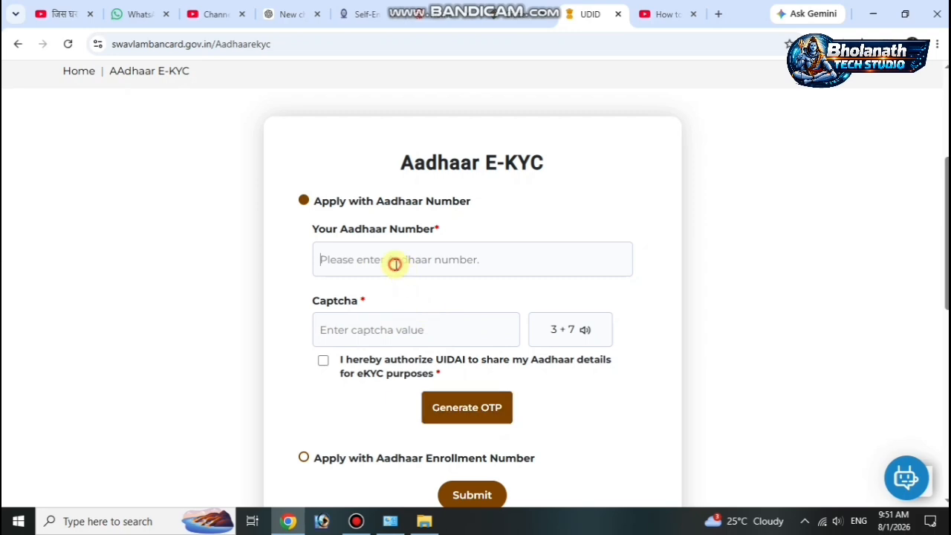
text(94)
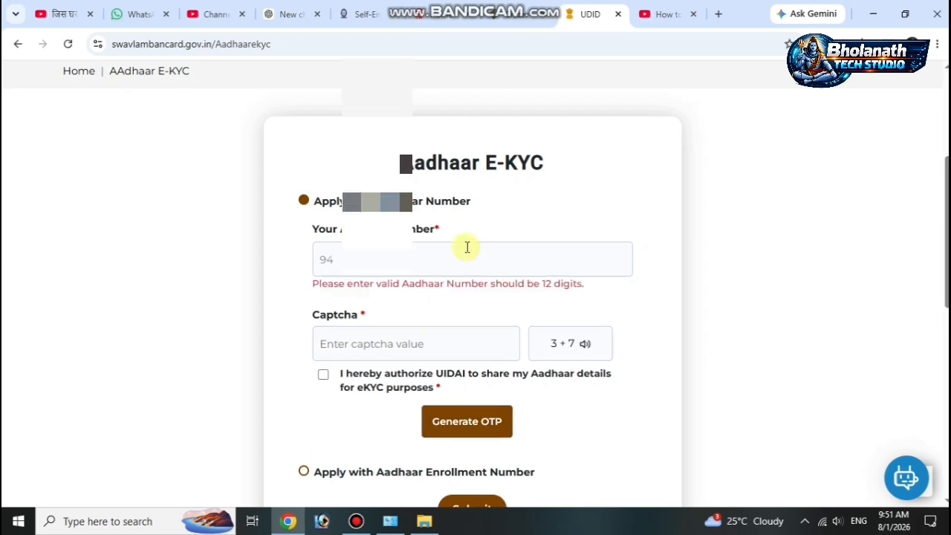
text(35********)
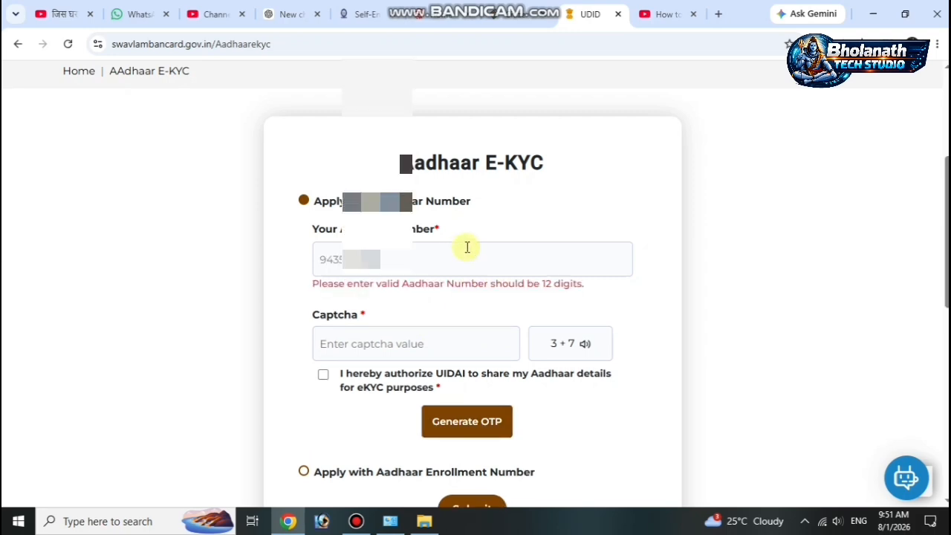
- Answer the captcha sum, authorize UIDAI to share the Aadhaar details for eKYC and generate the OTP
click(418, 329)
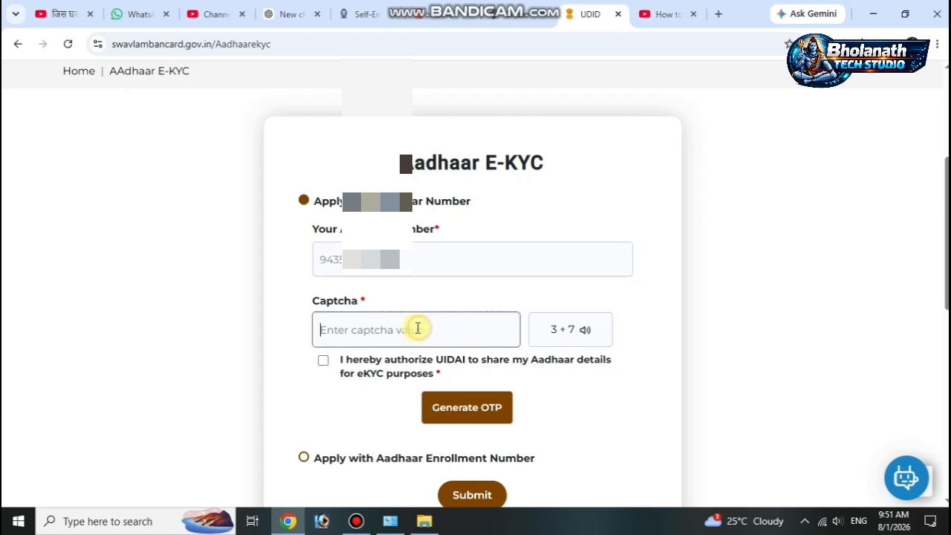
text(10)
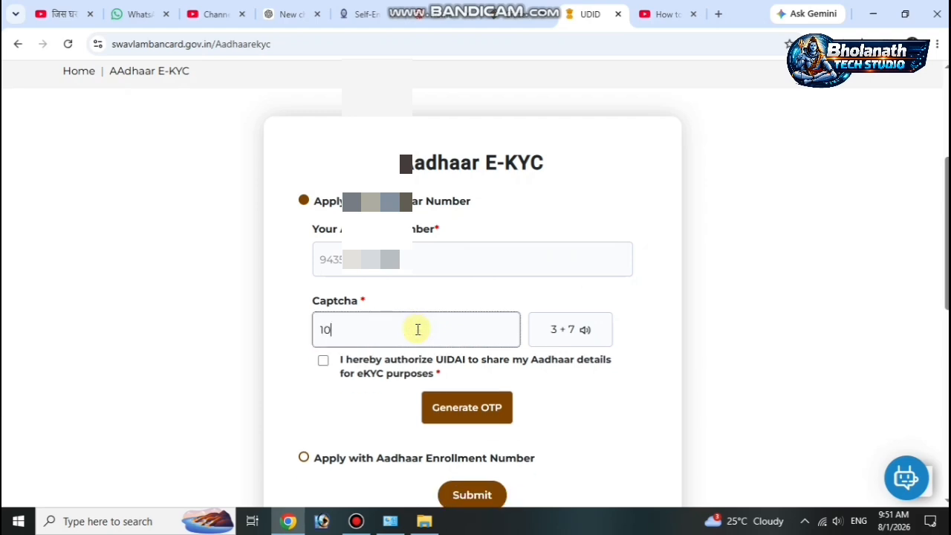
click(323, 361)
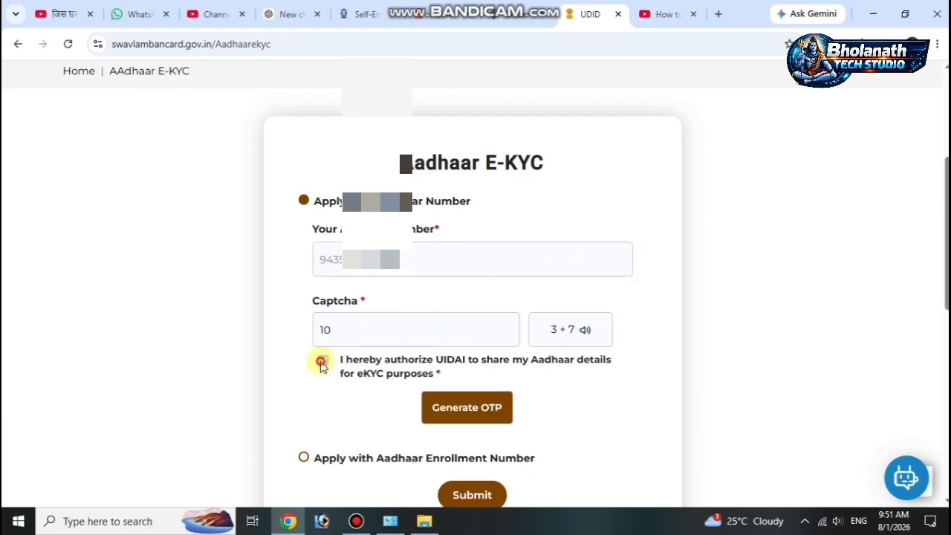
click(454, 408)
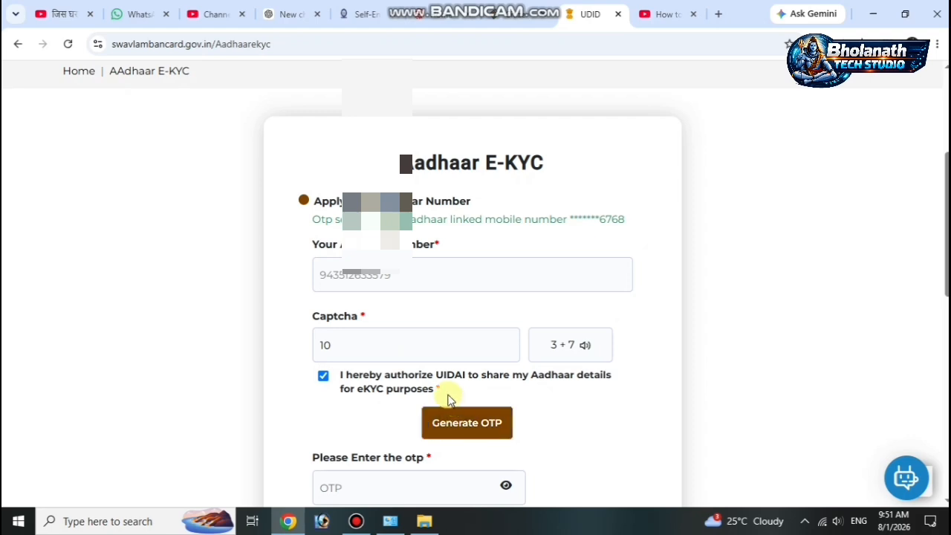
scroll(398, 419, down, 1)
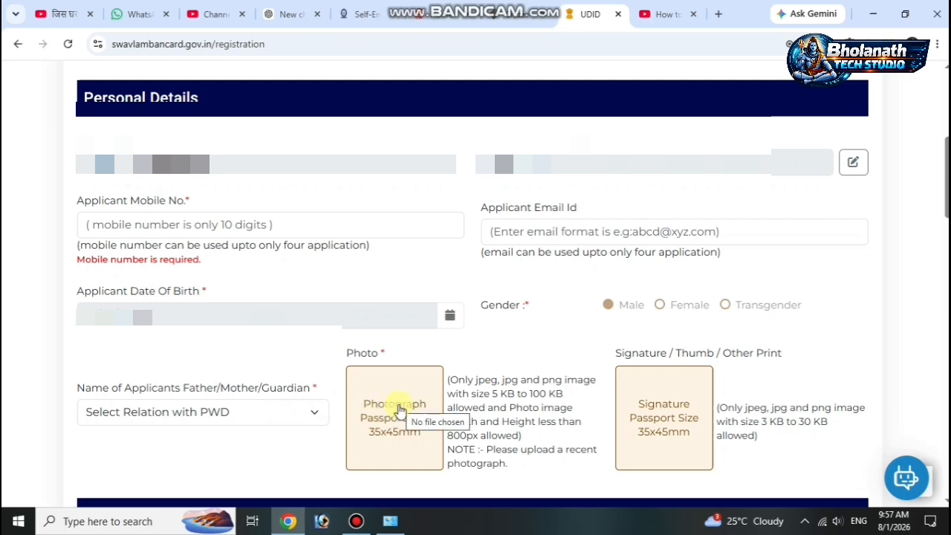
- Examine the file format and size requirements for the photo and signature uploads in the personal details
drag(448, 393, 579, 397)
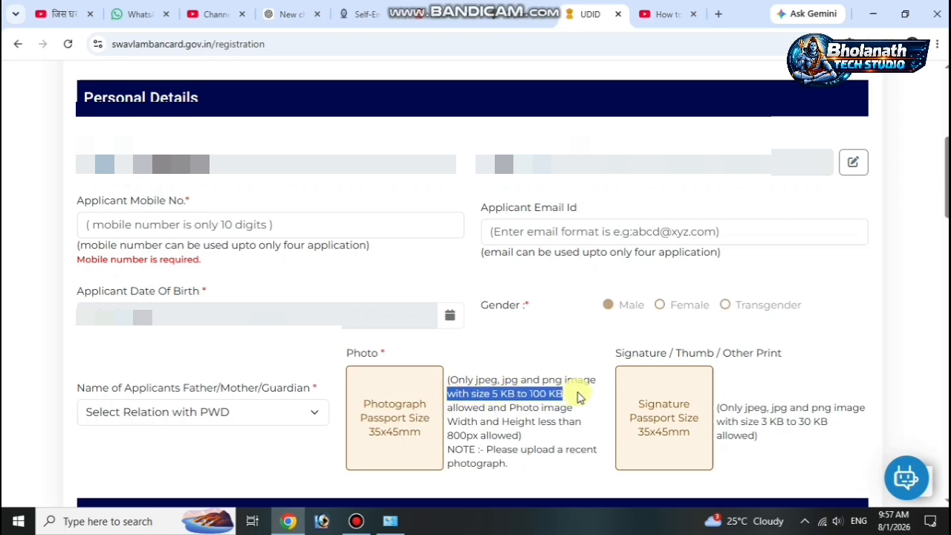
click(579, 395)
mouse_move(448, 435)
mouse_down()
mouse_move(569, 431)
mouse_move(558, 431)
mouse_up()
click(550, 427)
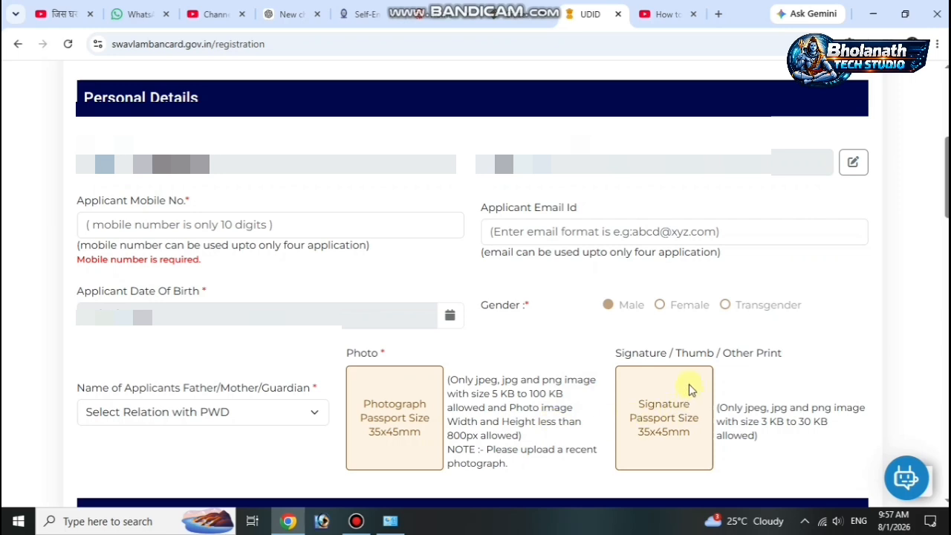
mouse_move(610, 354)
mouse_down()
mouse_move(748, 354)
mouse_move(759, 366)
mouse_up()
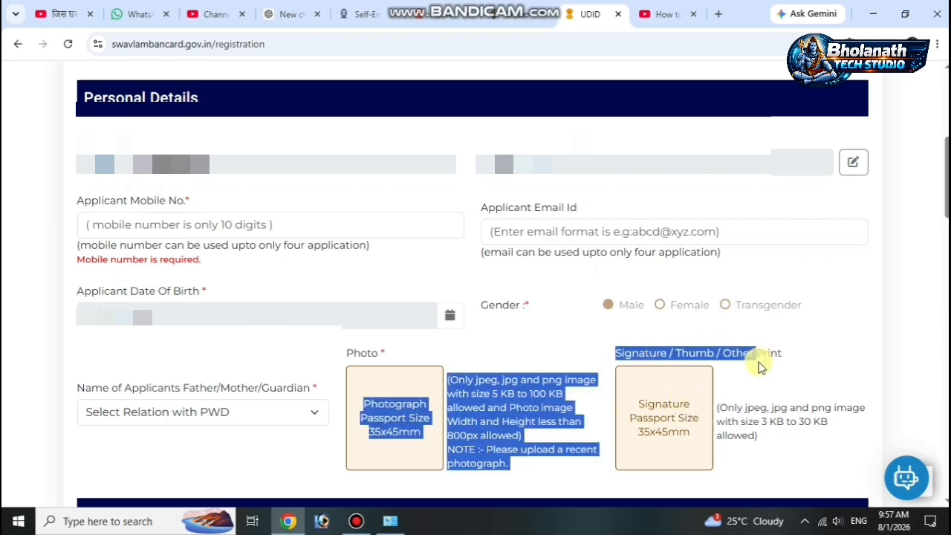
click(745, 372)
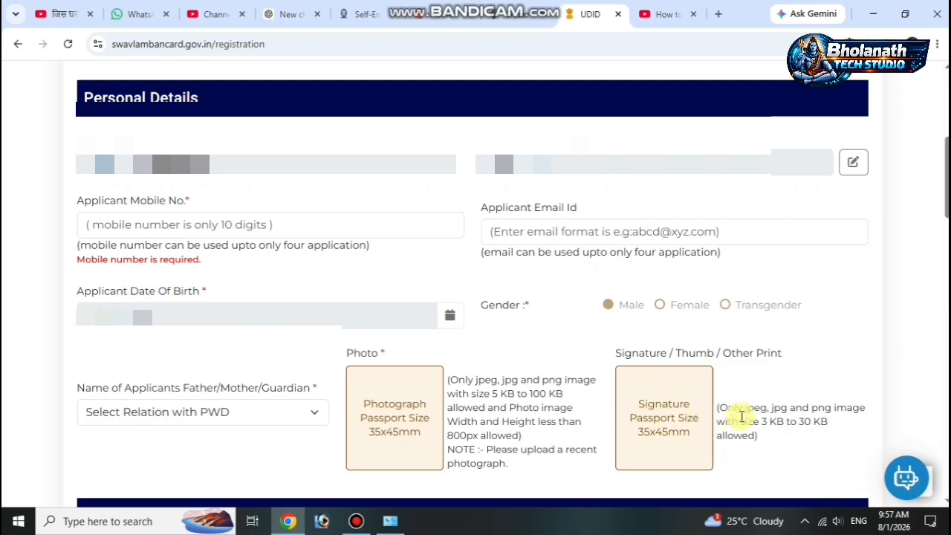
drag(746, 418, 866, 431)
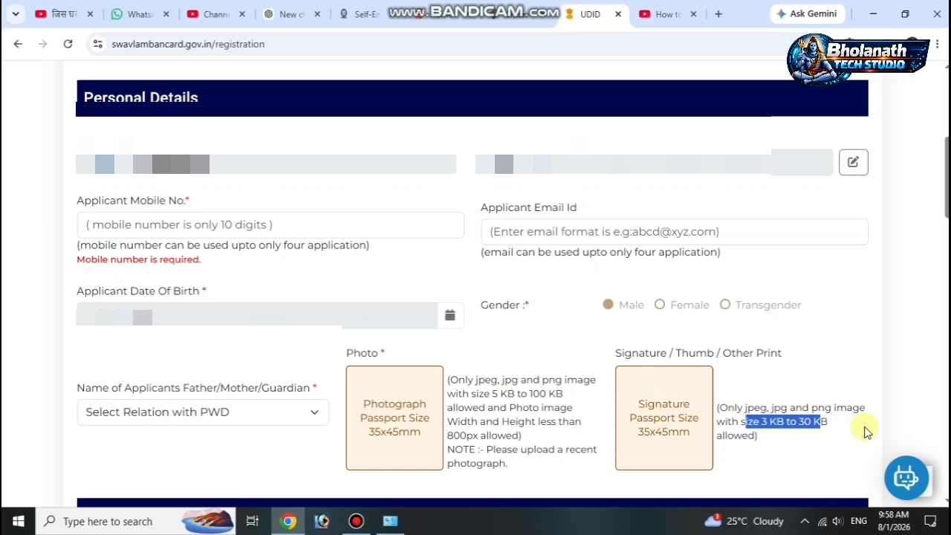
click(864, 431)
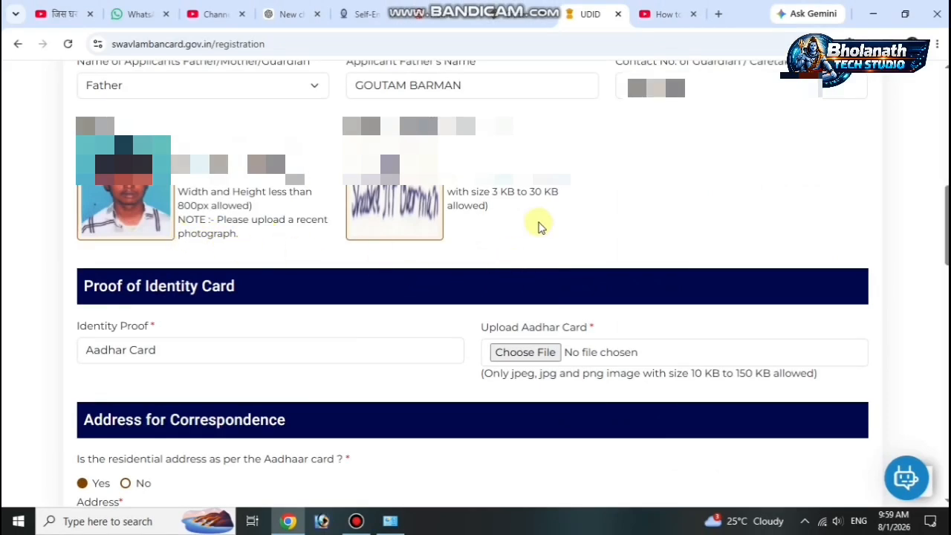
- Examine the identity proof upload, the correspondence address fields with the village/block choices, and the disability details section
scroll(327, 306, down, 1)
scroll(326, 307, down, 2)
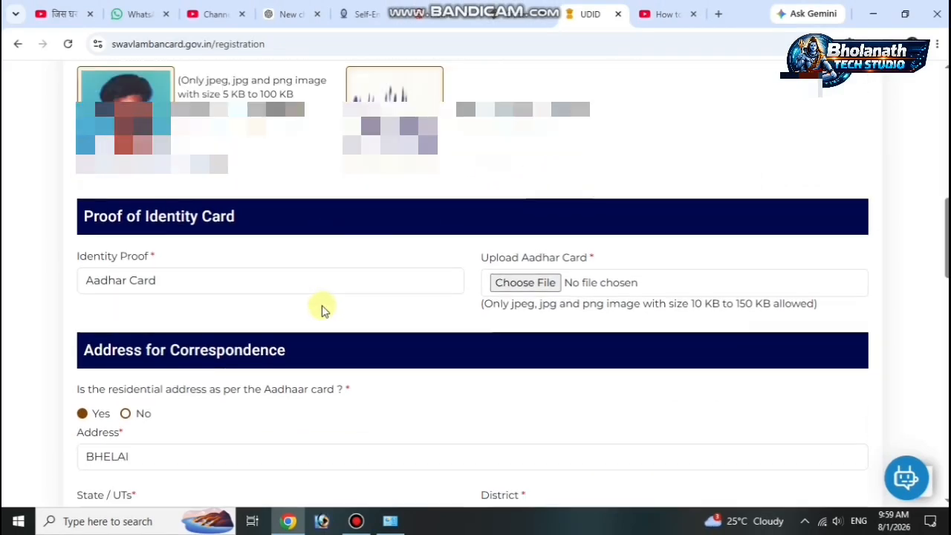
click(367, 221)
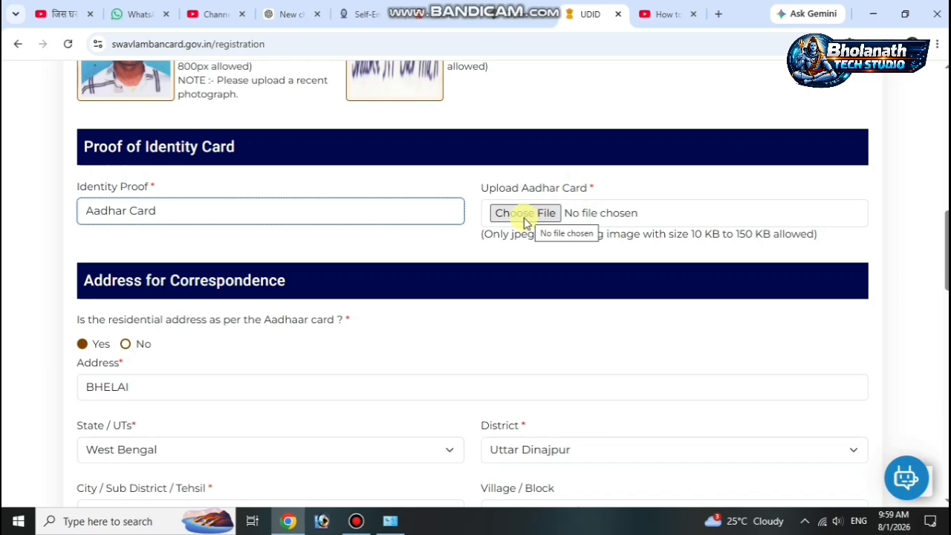
scroll(521, 219, down, 2)
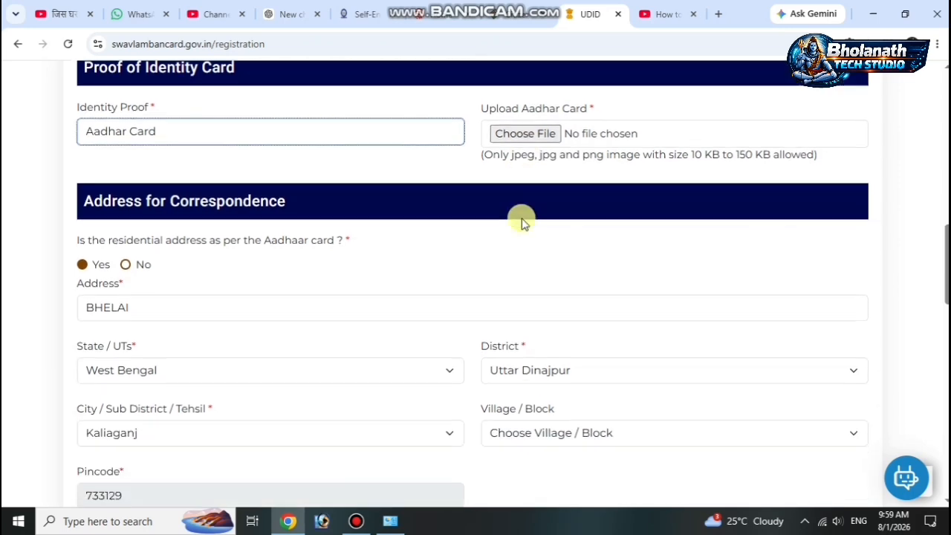
scroll(386, 266, down, 1)
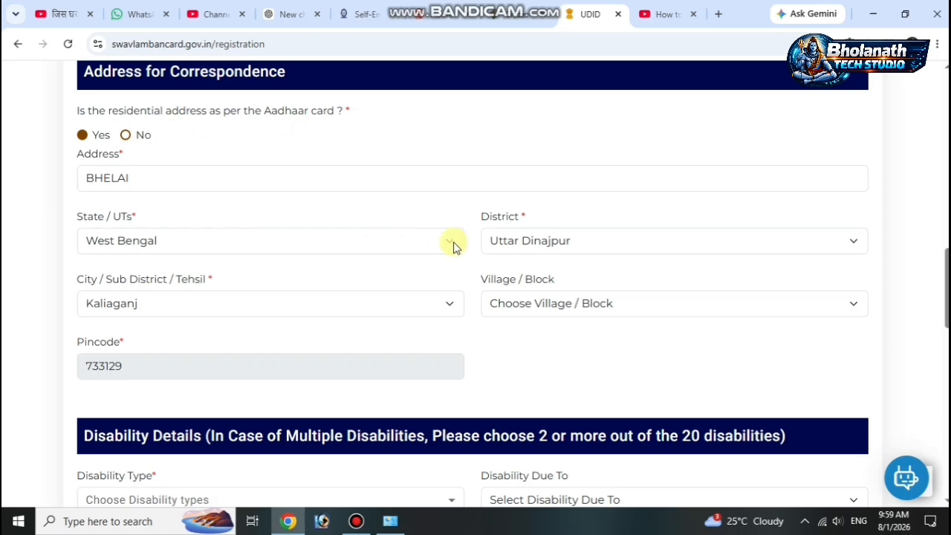
click(623, 311)
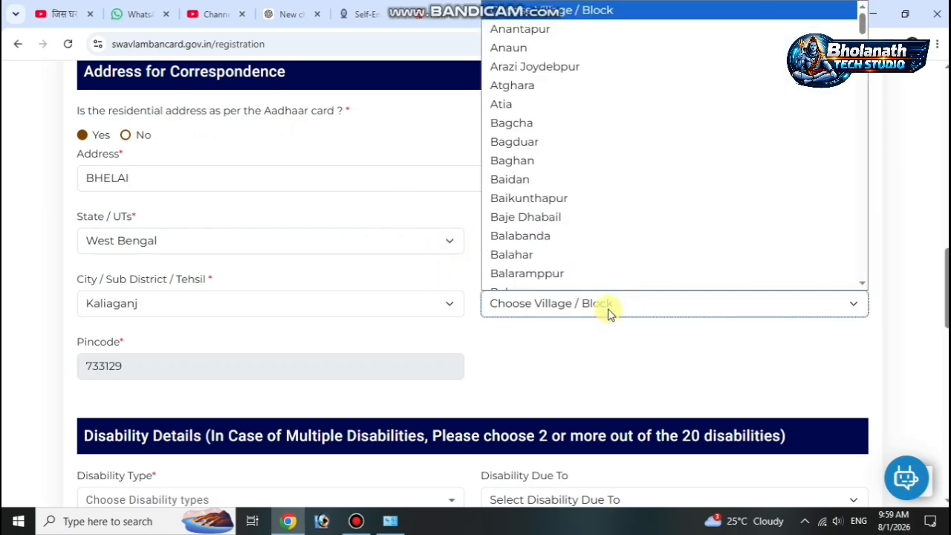
scroll(600, 148, down, 5)
scroll(597, 223, down, 5)
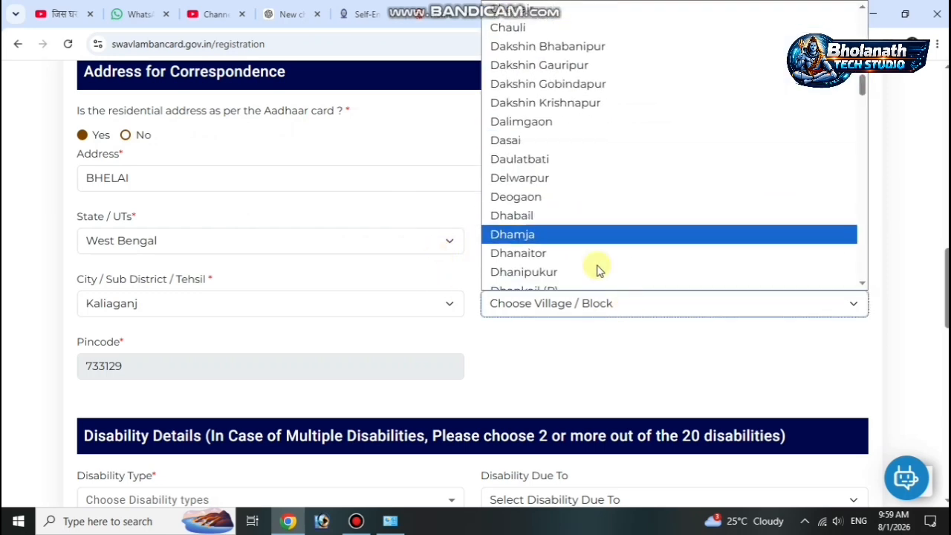
click(610, 305)
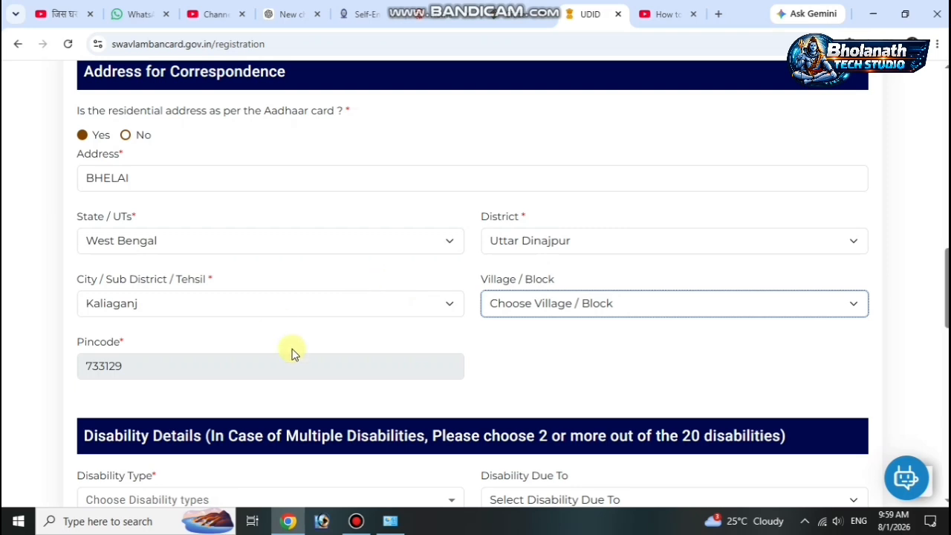
scroll(317, 364, down, 3)
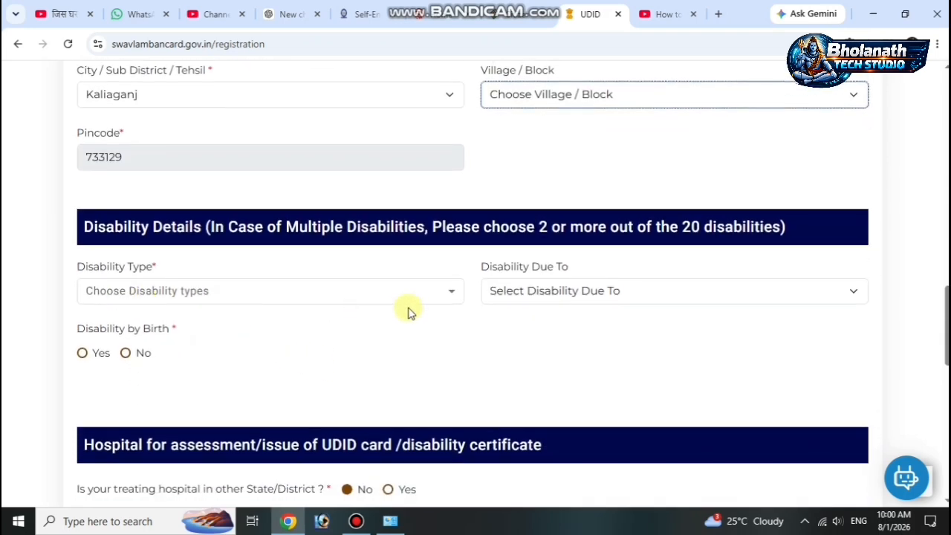
- Look through the available disability types and set the disability type to Low Vision
click(409, 303)
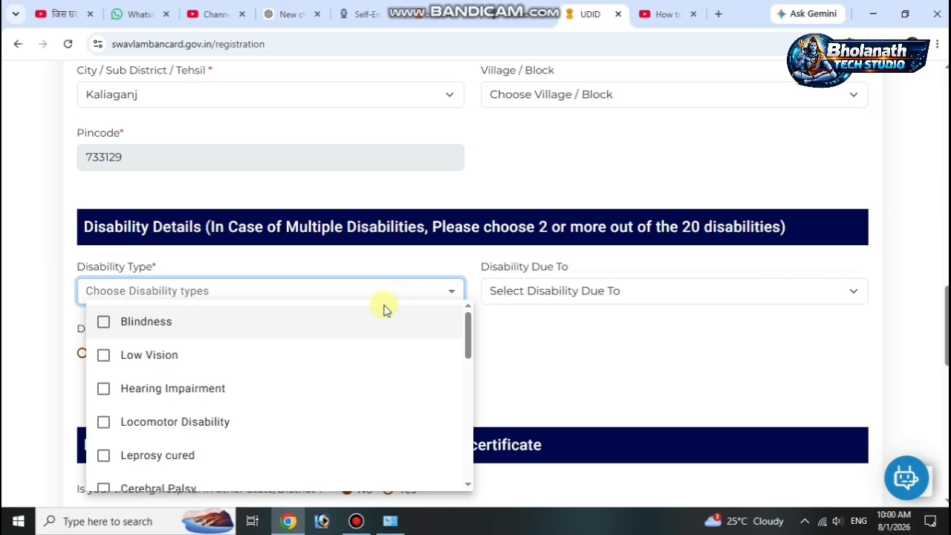
scroll(205, 357, down, 1)
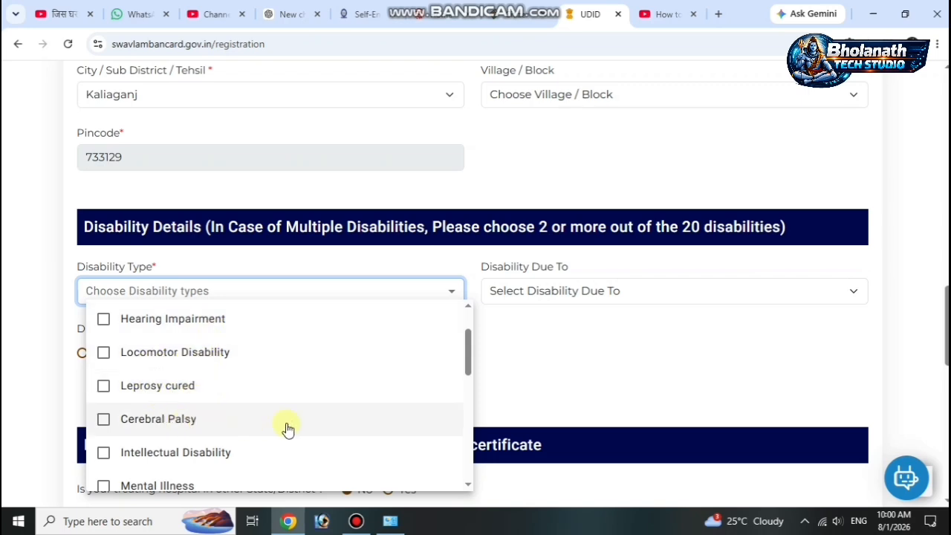
scroll(268, 432, down, 1)
scroll(230, 433, down, 1)
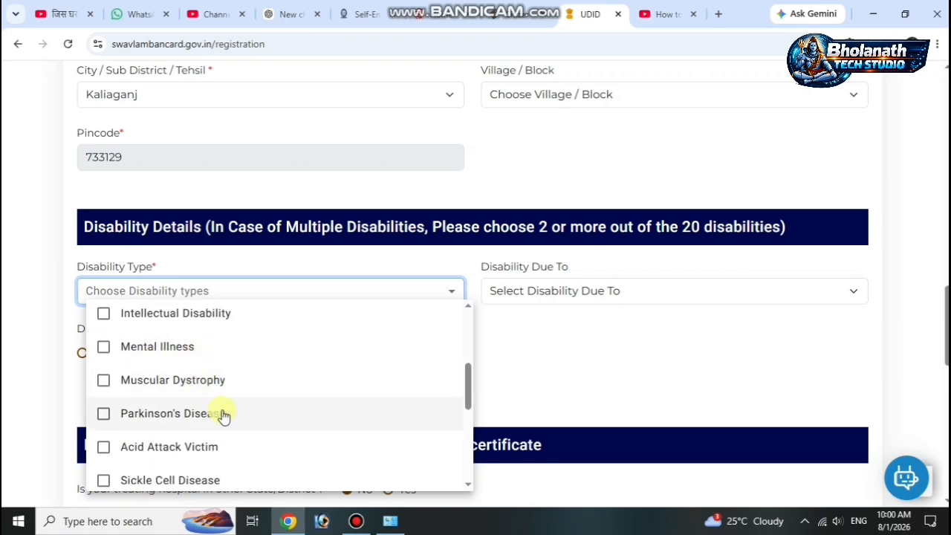
scroll(223, 416, down, 1)
scroll(195, 426, down, 1)
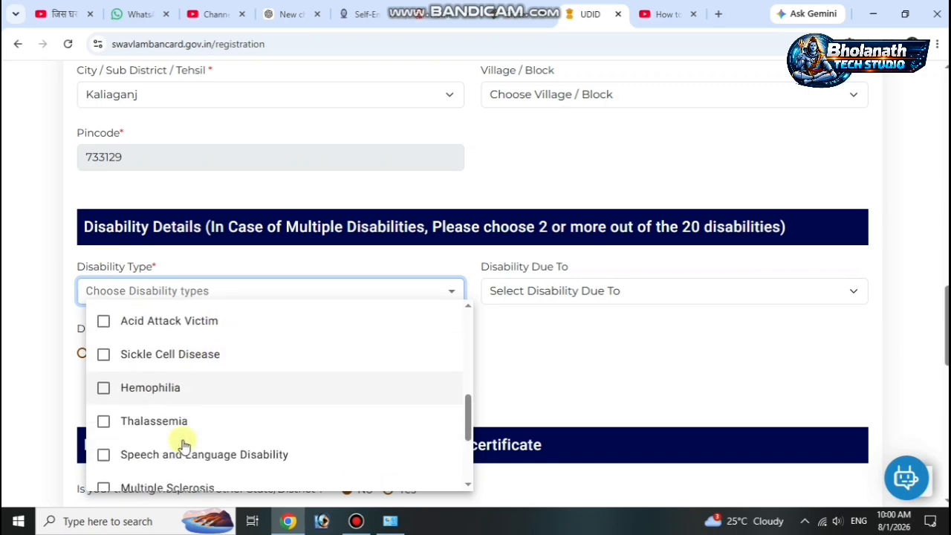
scroll(183, 446, down, 2)
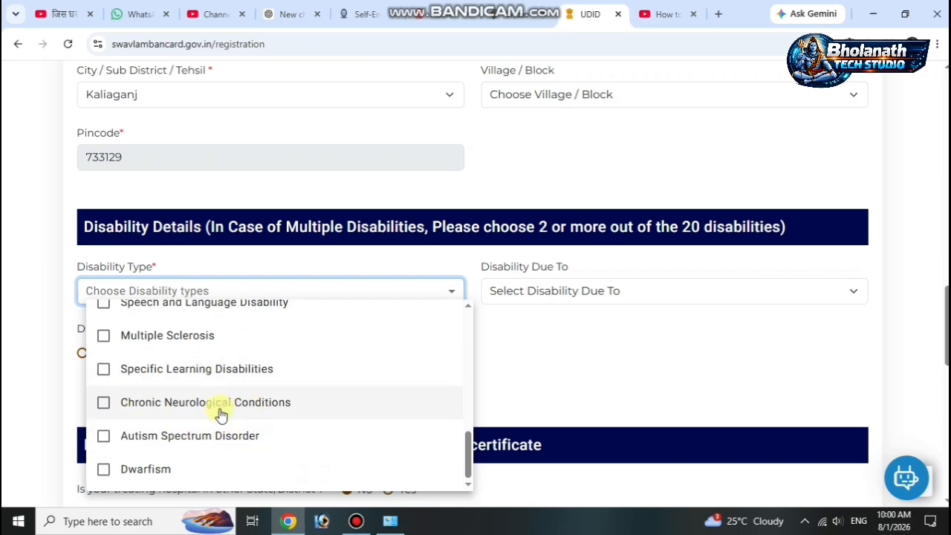
scroll(219, 413, up, 5)
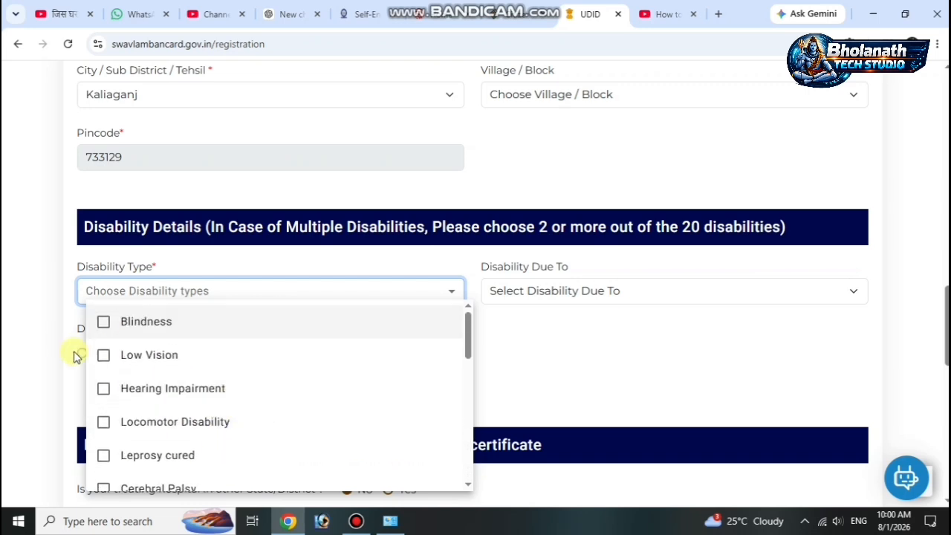
click(104, 356)
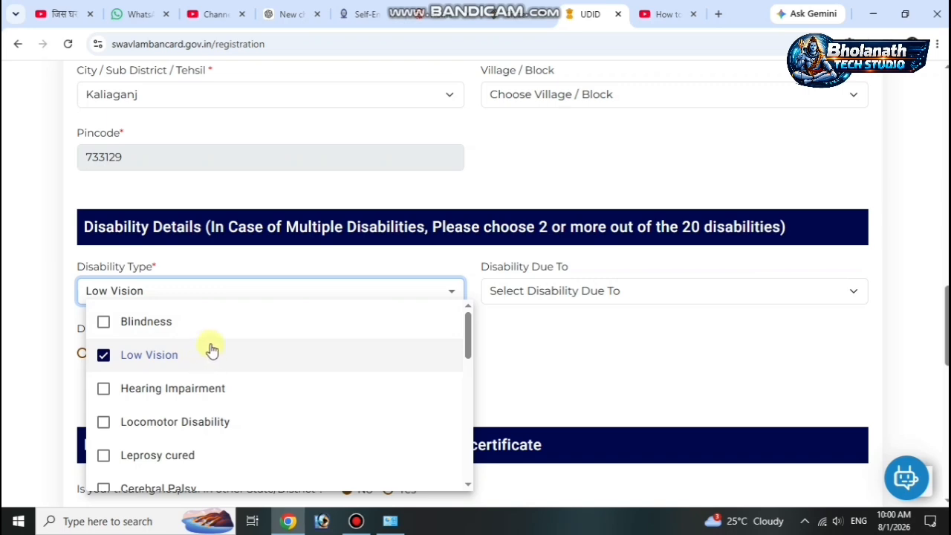
click(653, 292)
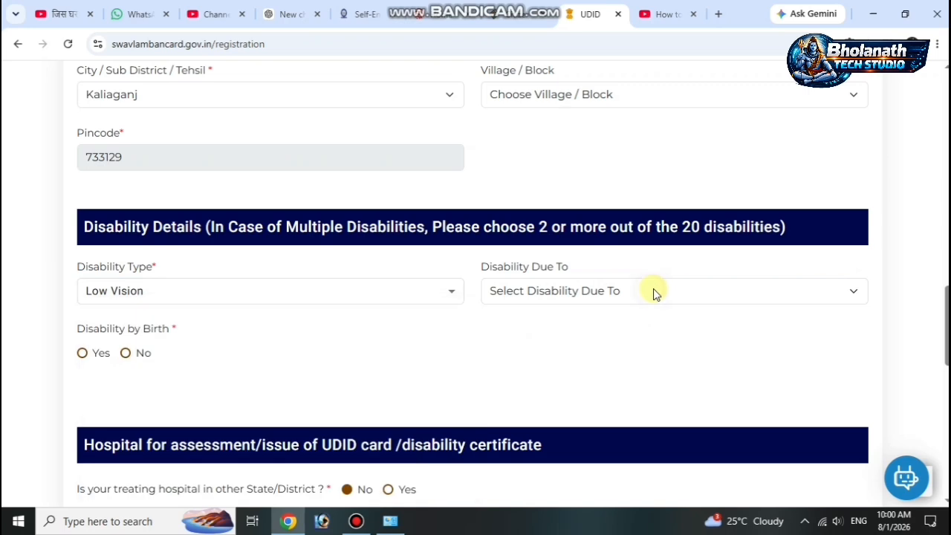
- Set the cause of the disability to Congenital and answer Yes to disability by birth
click(654, 292)
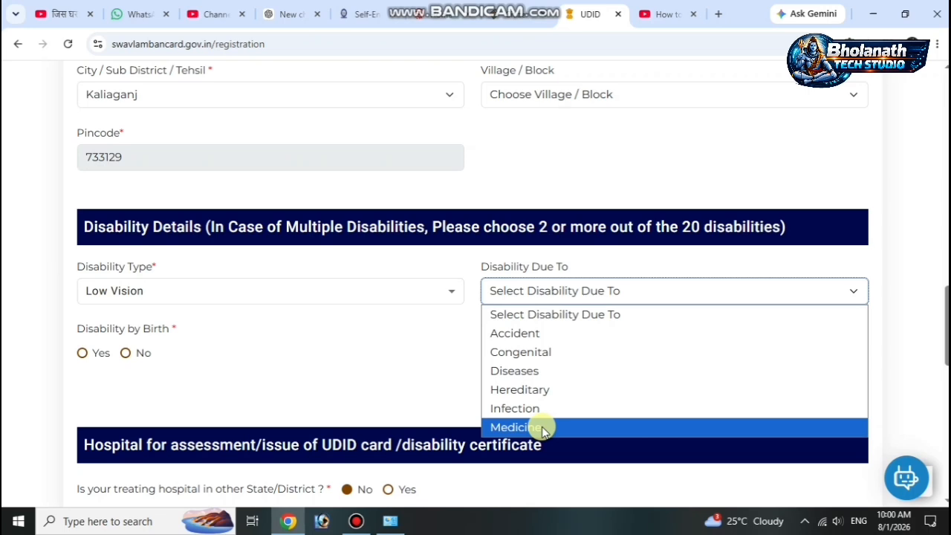
click(524, 356)
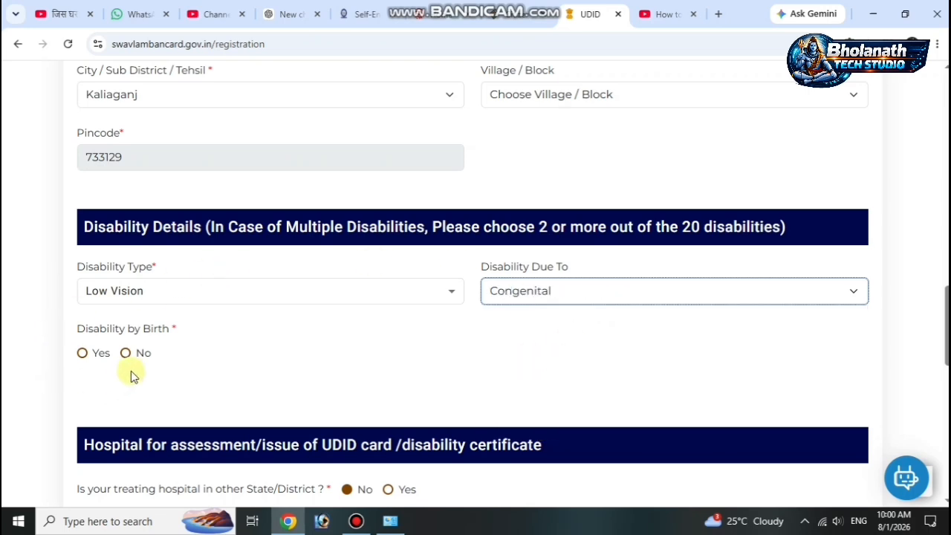
click(82, 354)
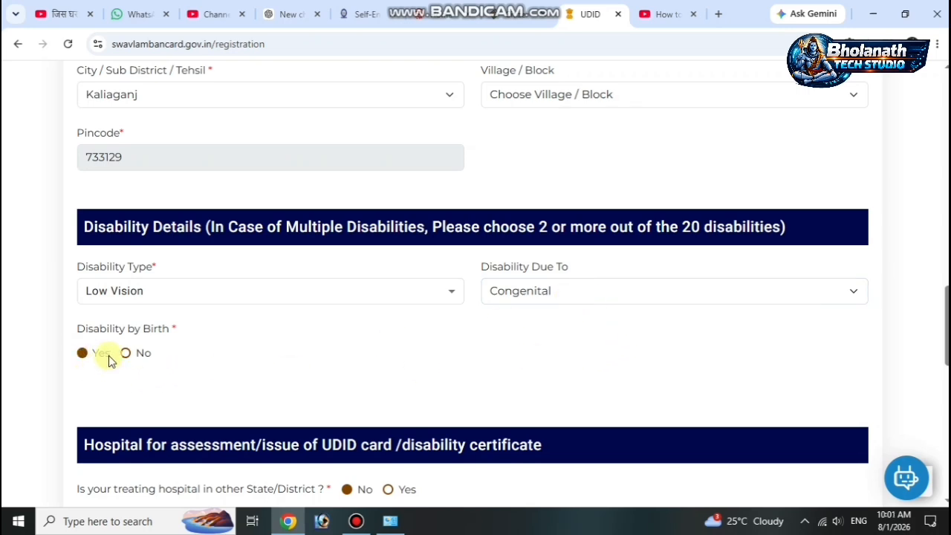
- Answer No to the treating hospital being in another state or district and choose State General Hospital-Kaliyaganj as the hospital
scroll(306, 377, down, 2)
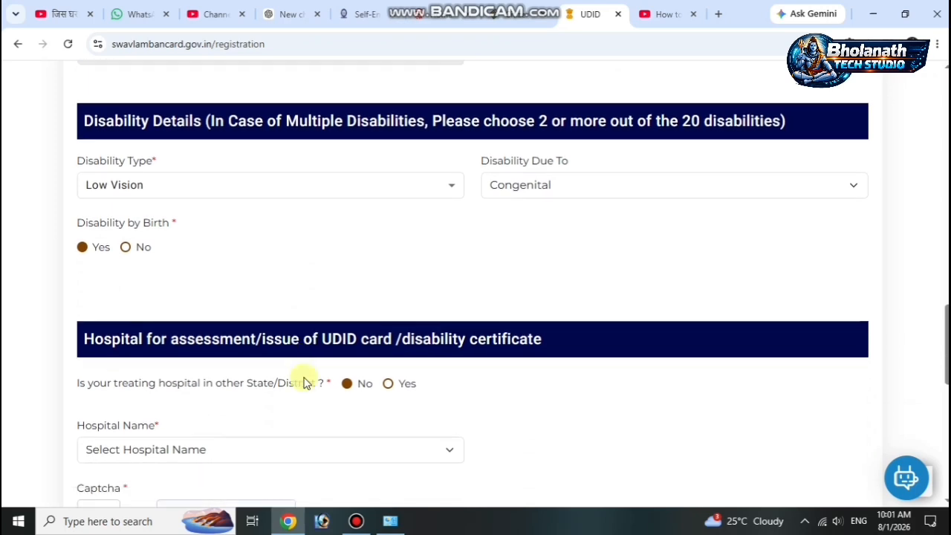
scroll(303, 383, down, 1)
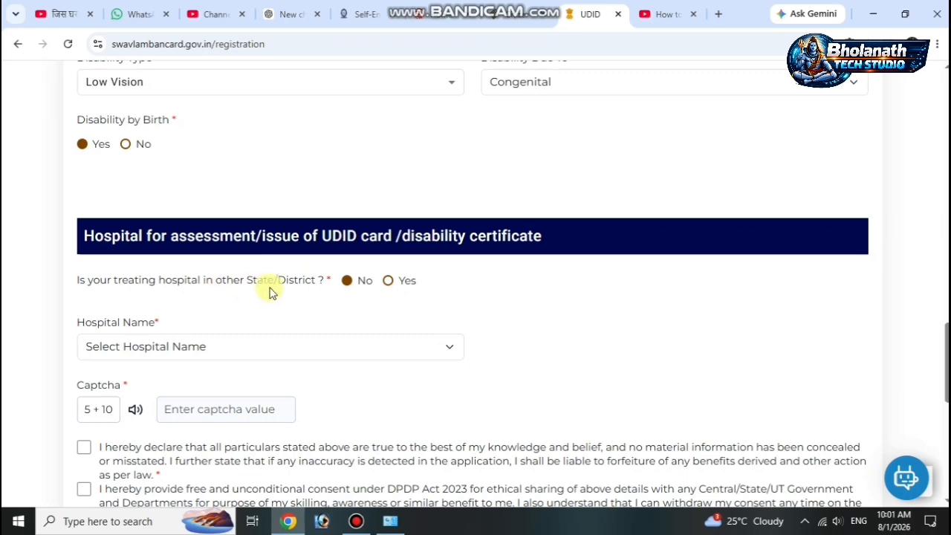
click(389, 283)
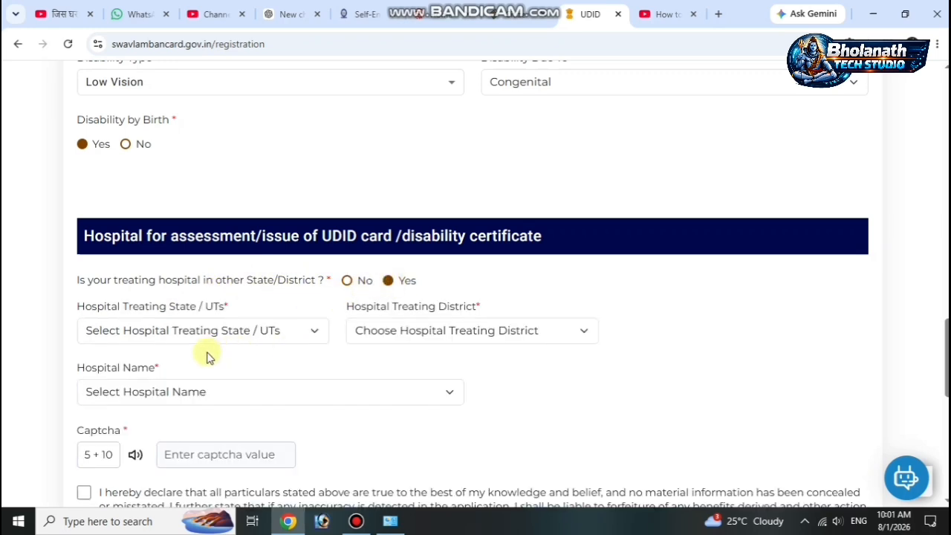
click(347, 282)
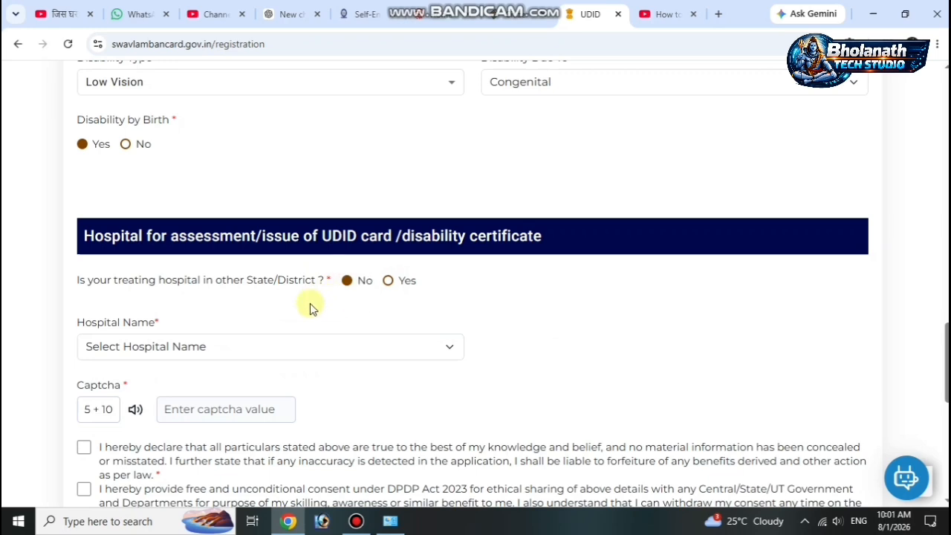
click(347, 346)
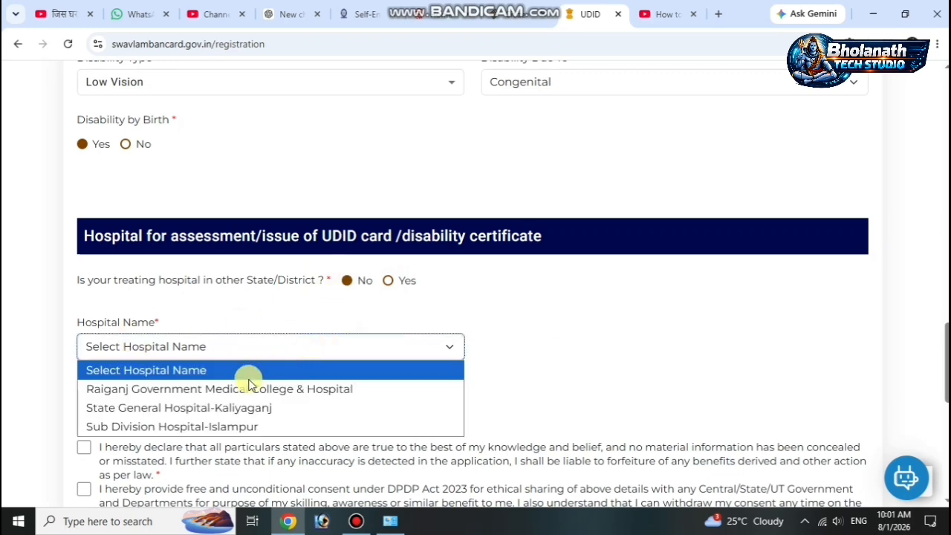
click(191, 408)
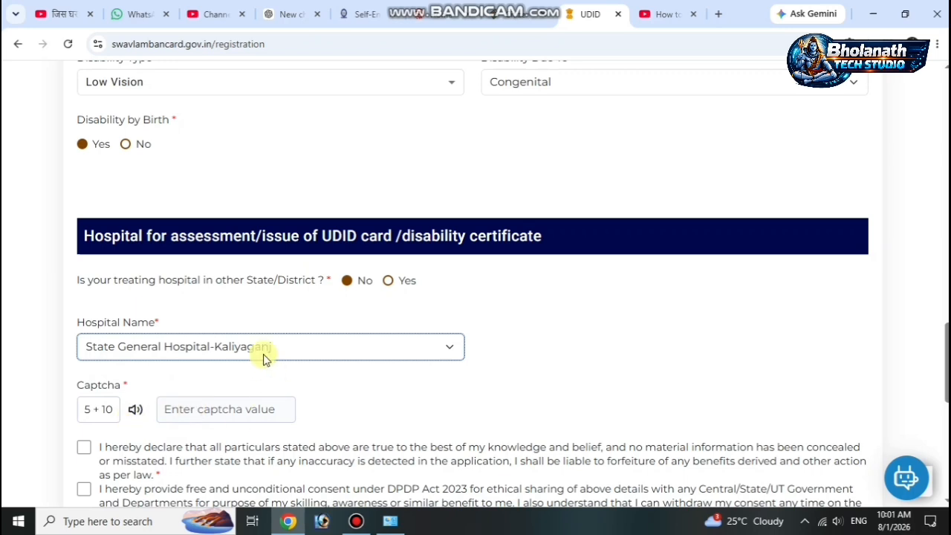
- Answer the captcha sum below the hospital name with 15
click(211, 411)
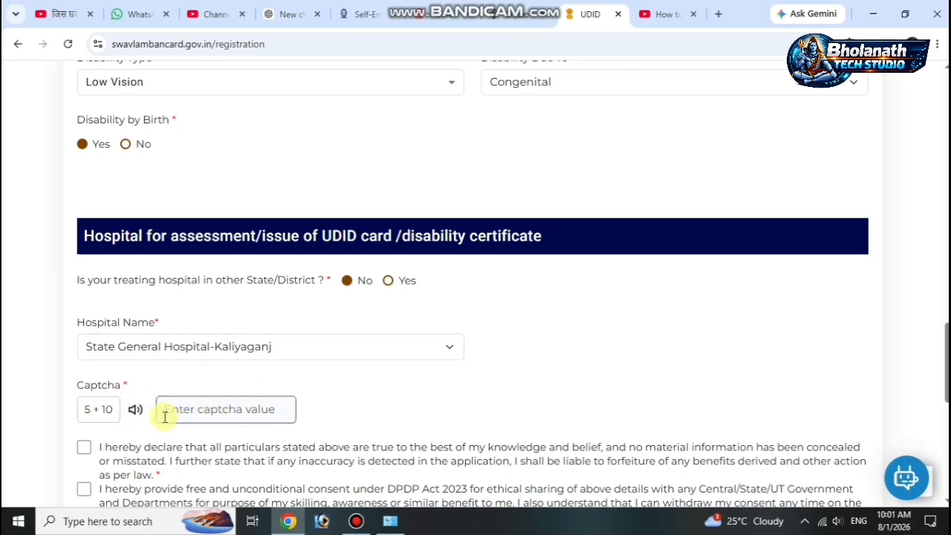
text(15)
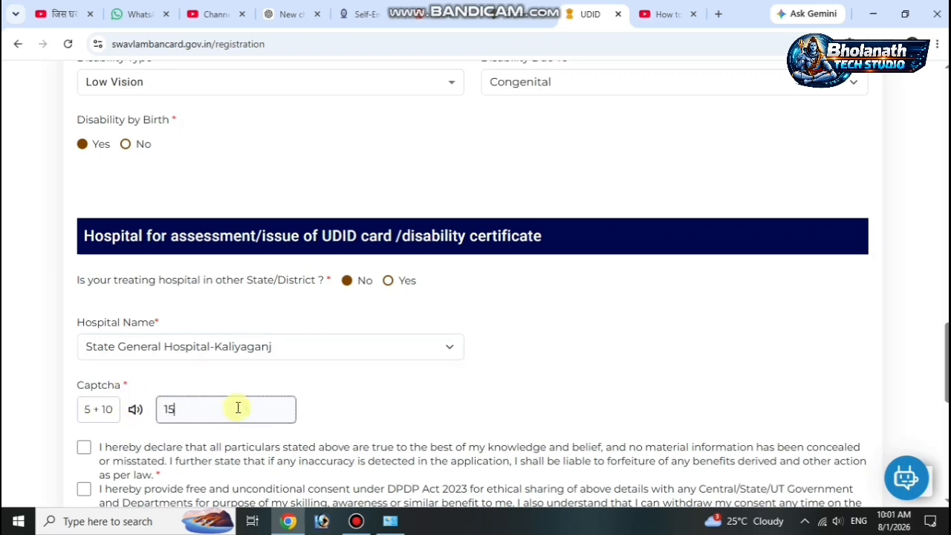
scroll(228, 433, down, 2)
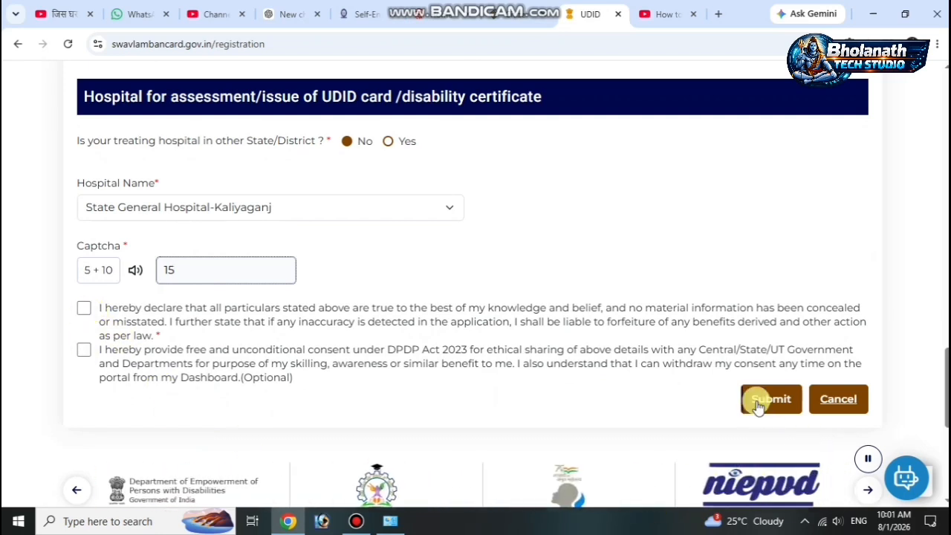
click(356, 521)
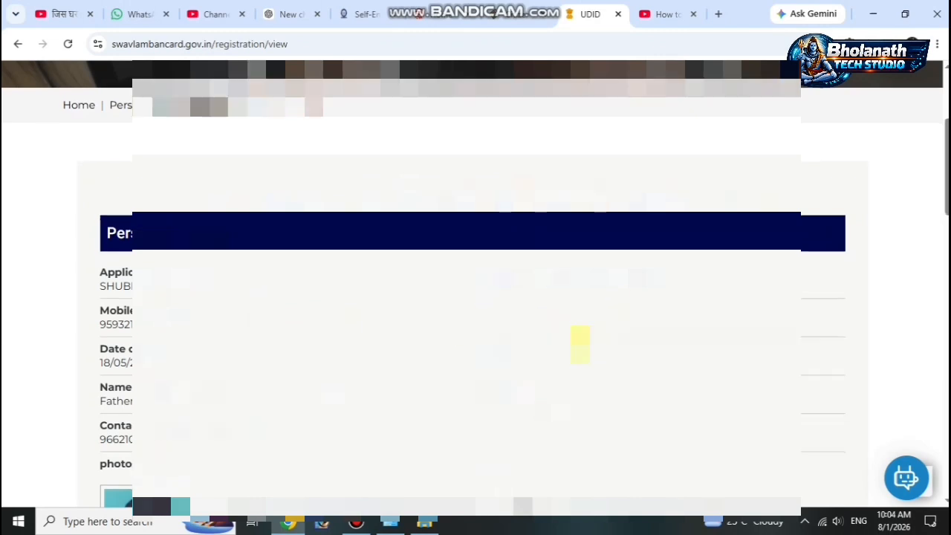
- Review the application preview, from the personal details, identity proof and address to the disability and hospital details
scroll(476, 298, down, 1)
scroll(475, 298, down, 1)
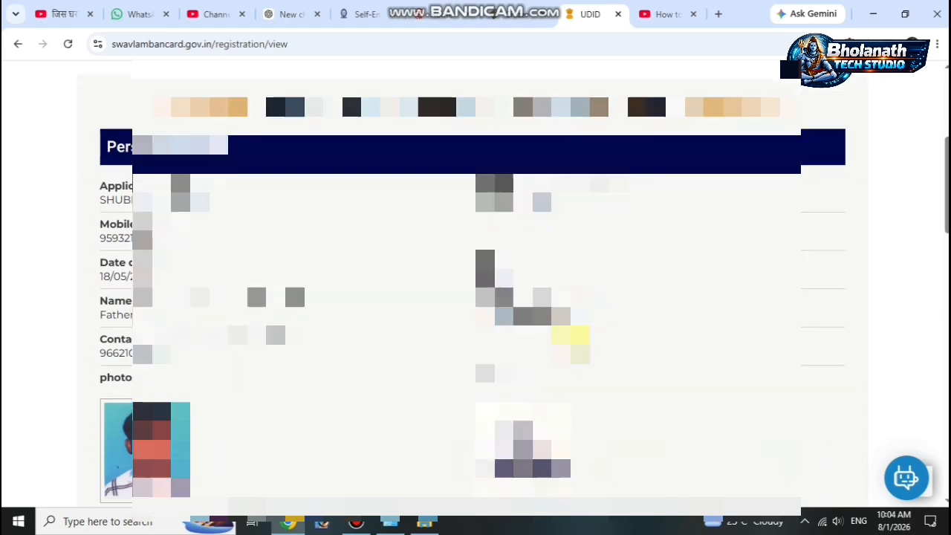
scroll(476, 298, down, 1)
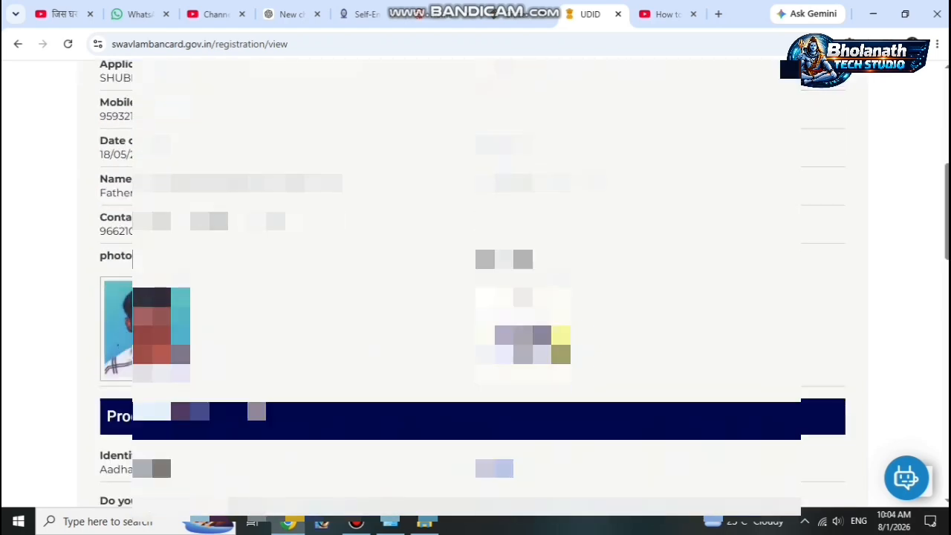
scroll(476, 297, down, 3)
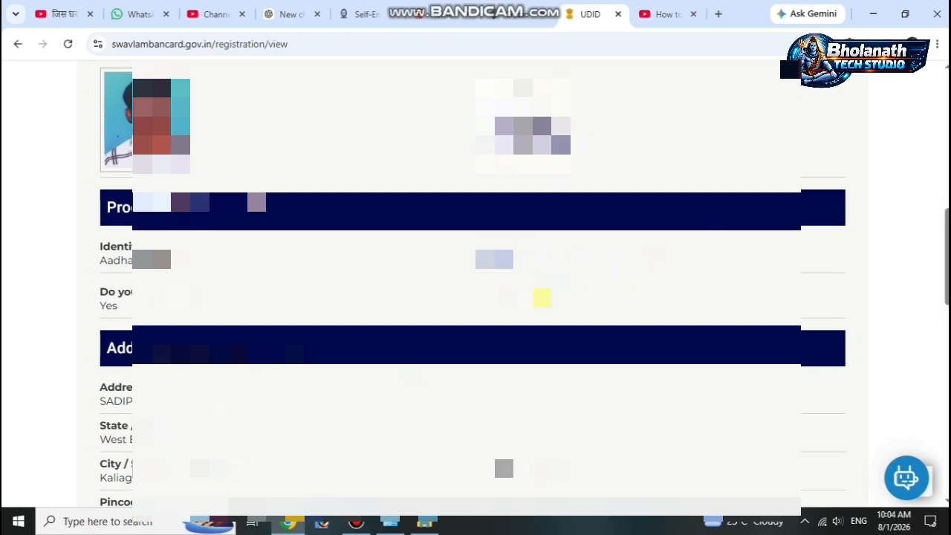
scroll(542, 297, down, 1)
scroll(551, 317, down, 2)
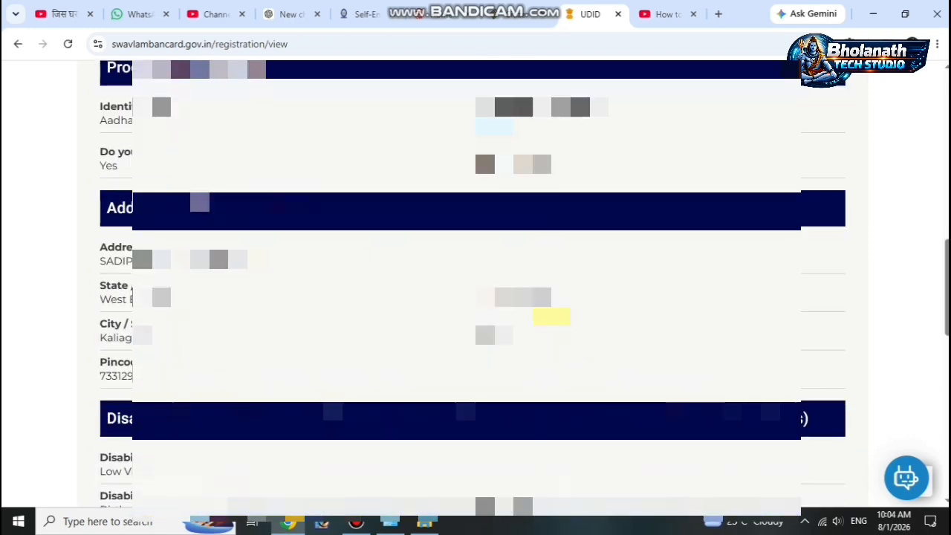
scroll(551, 317, down, 3)
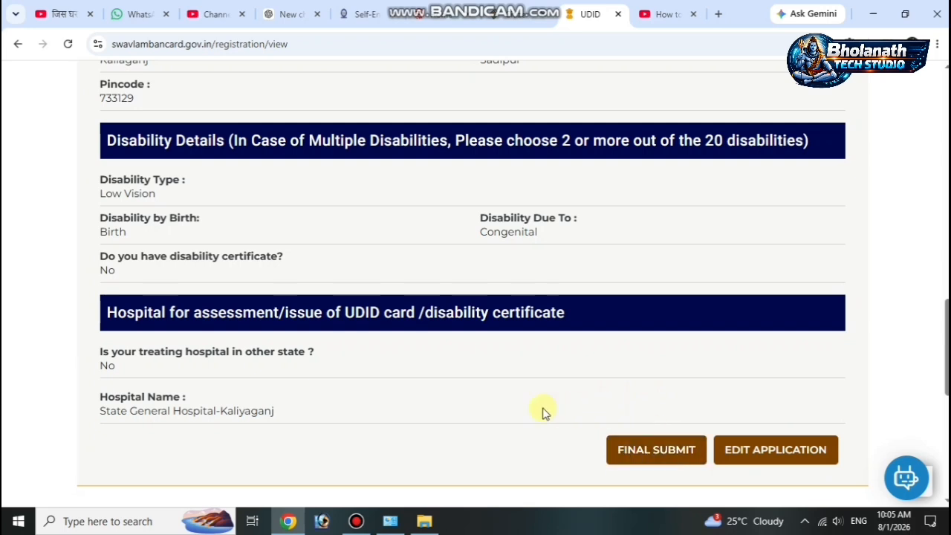
scroll(557, 419, down, 2)
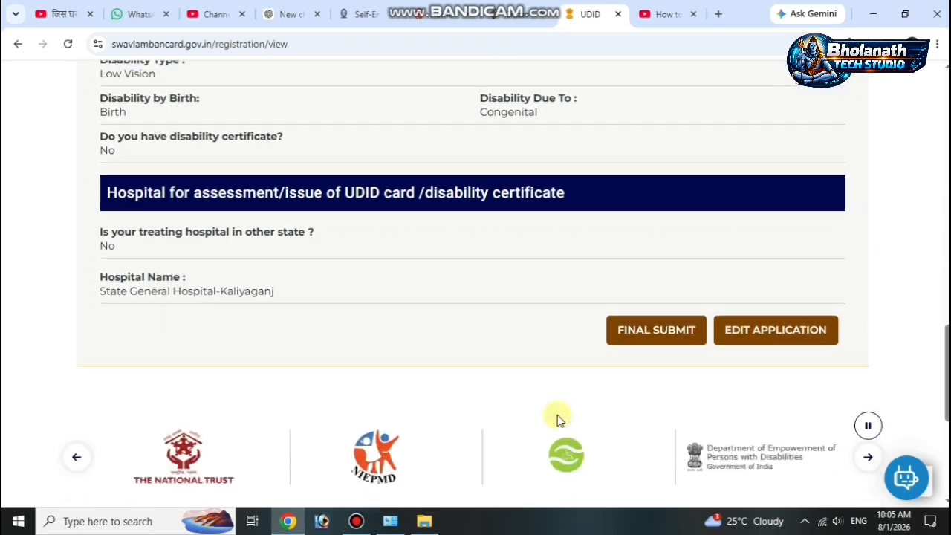
scroll(558, 420, up, 2)
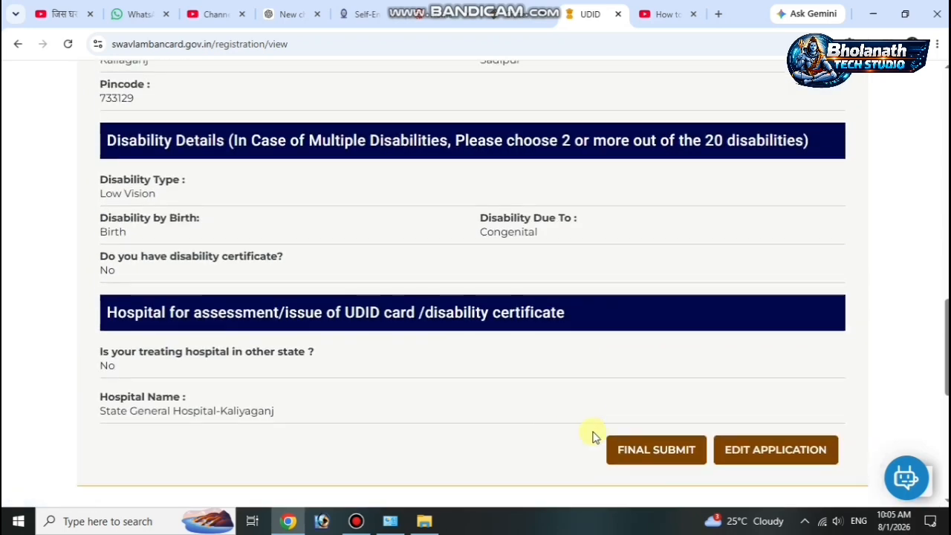
- Make the final submission of the application and highlight the application/enrolment number in the confirmation message
click(651, 453)
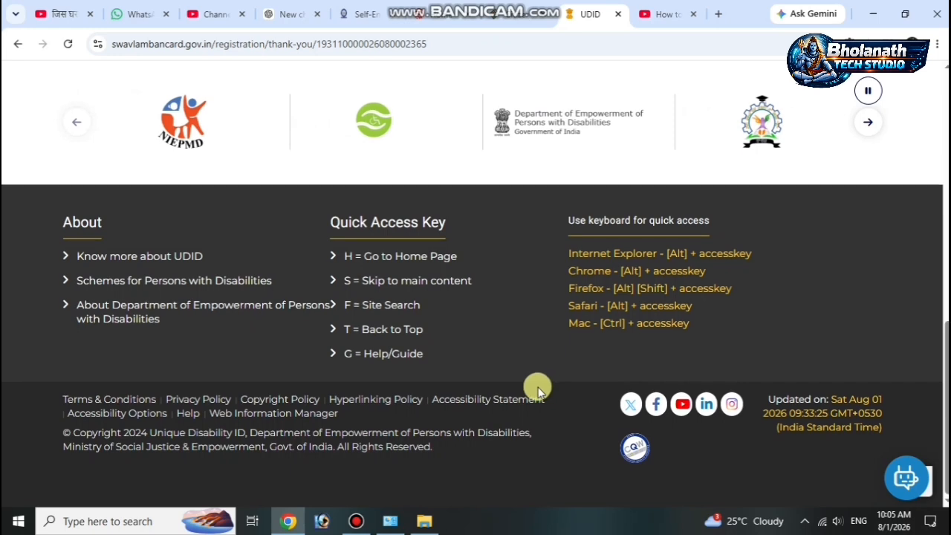
scroll(535, 392, up, 6)
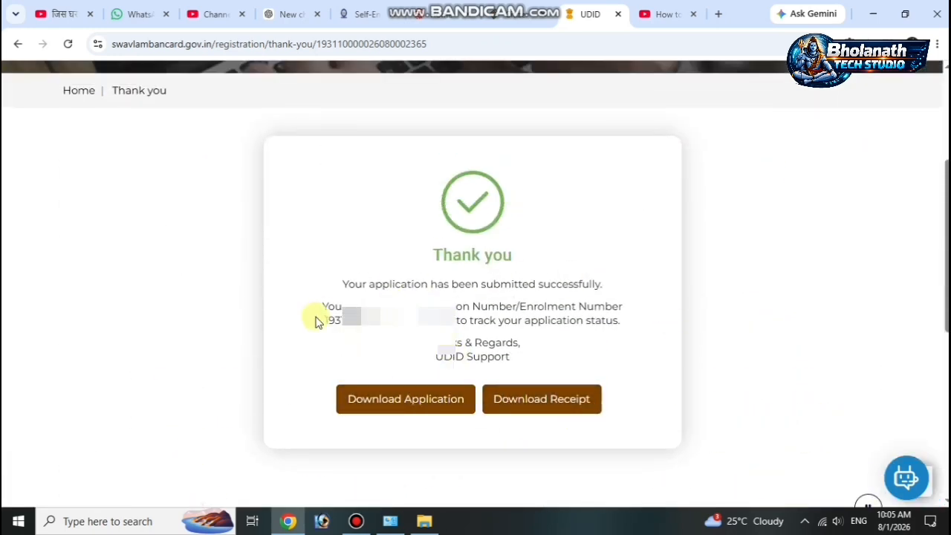
drag(316, 320, 462, 336)
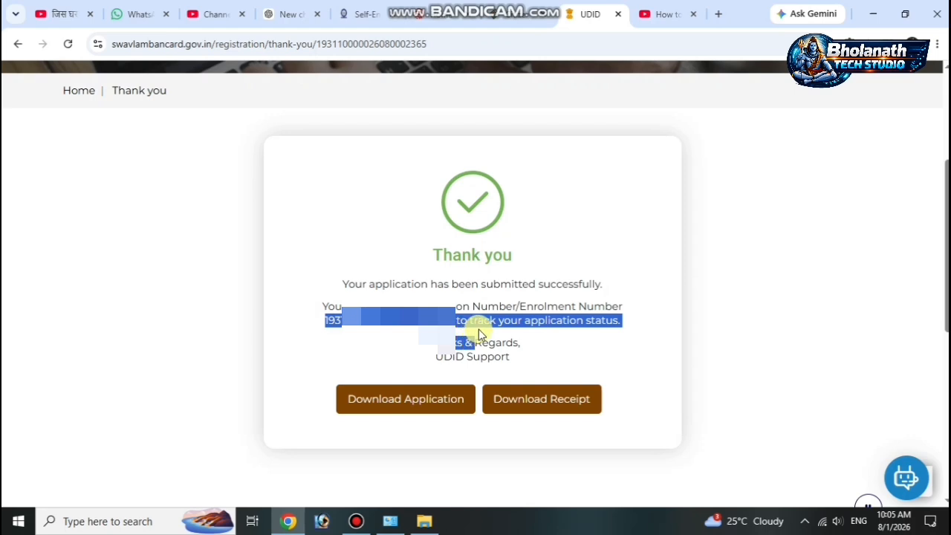
click(541, 330)
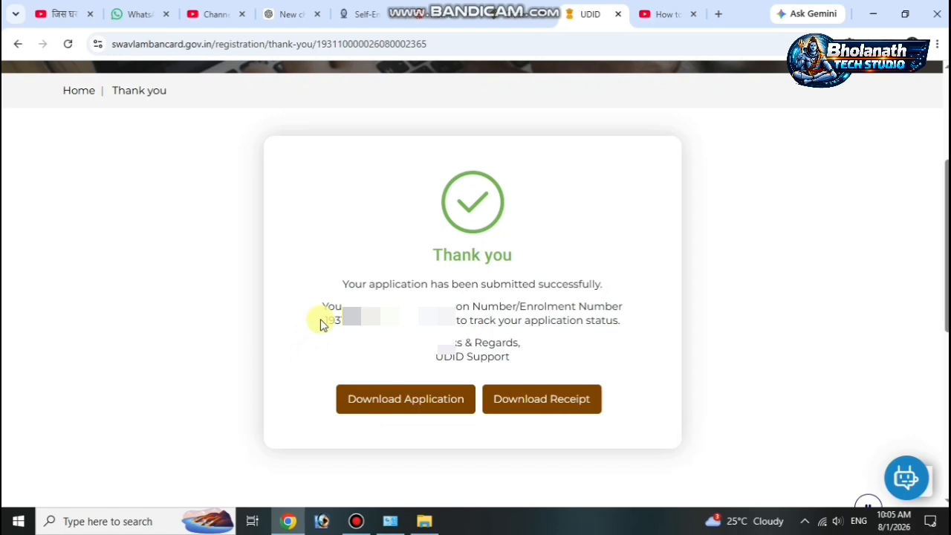
drag(323, 320, 448, 315)
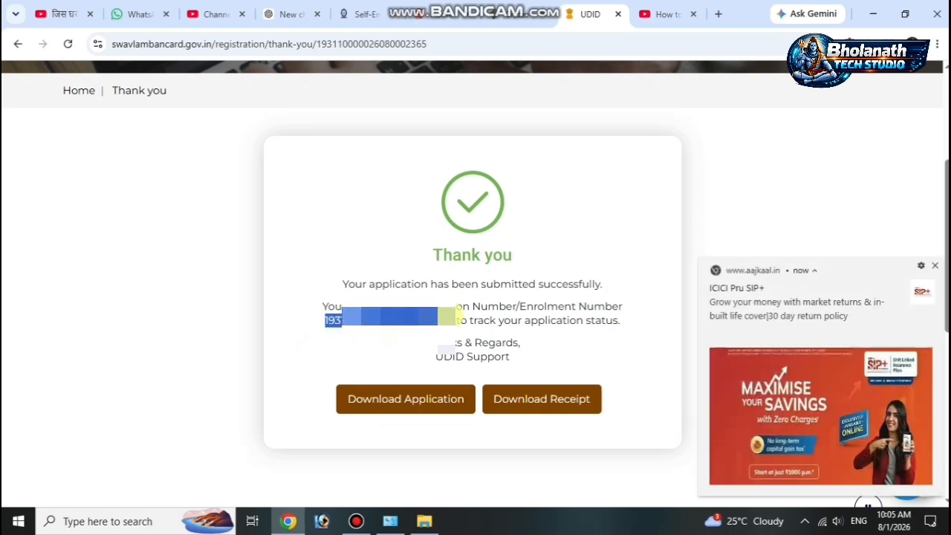
click(329, 364)
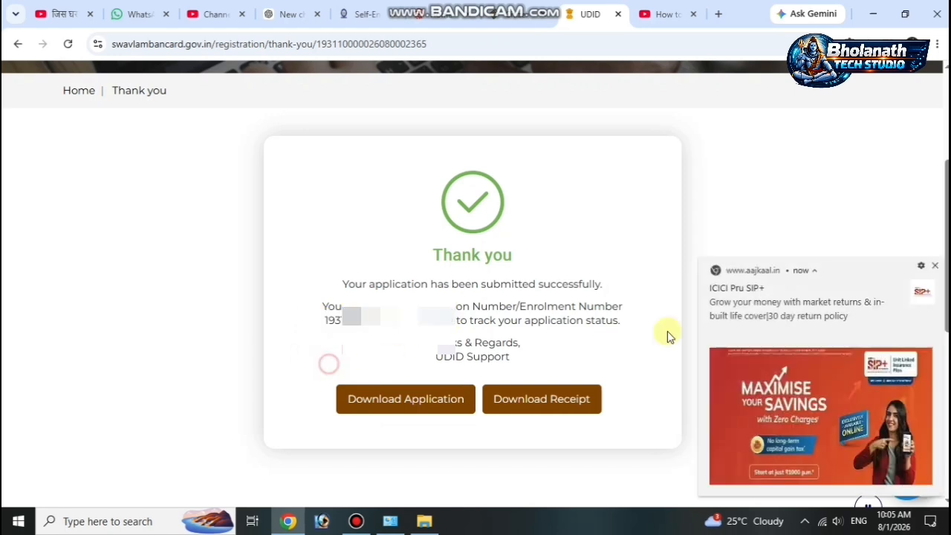
- Dismiss the advertisement notification and download the submitted application
click(935, 265)
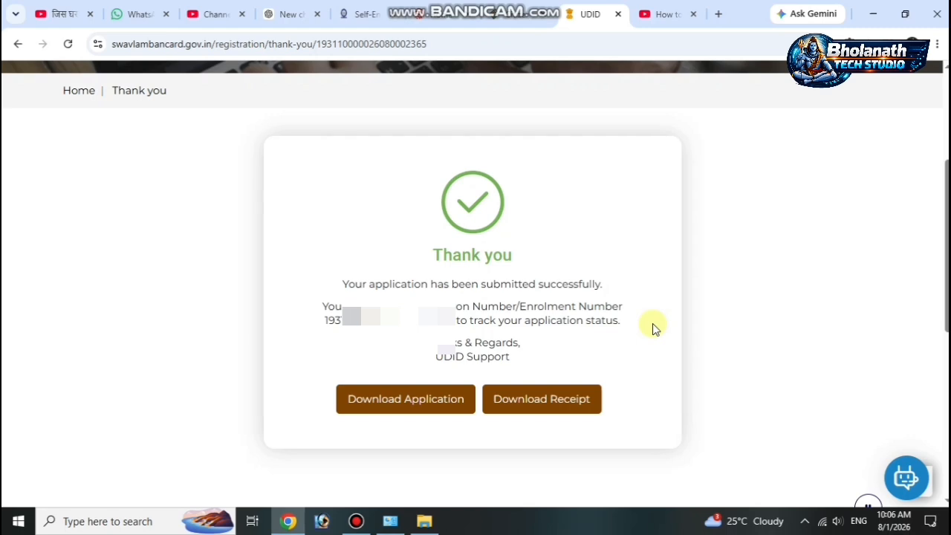
click(405, 397)
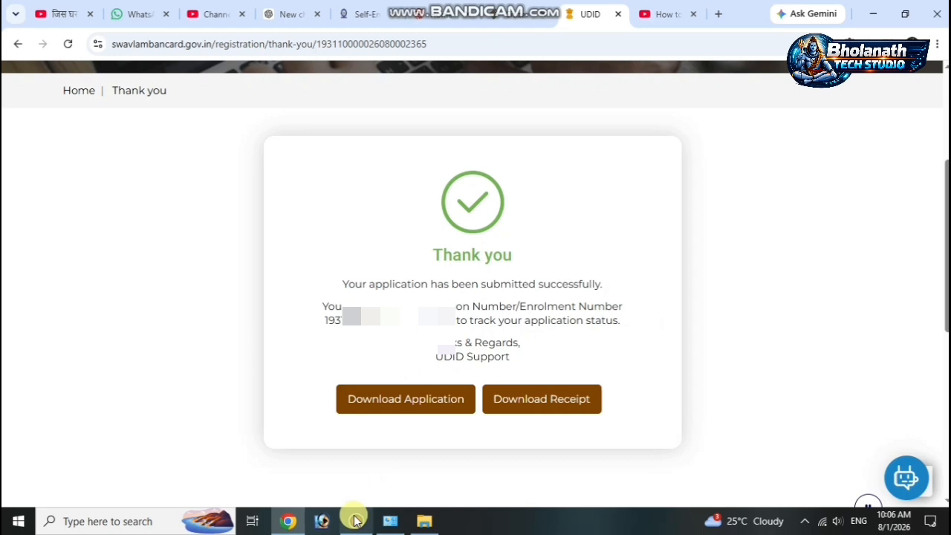
mouse_move(356, 521)
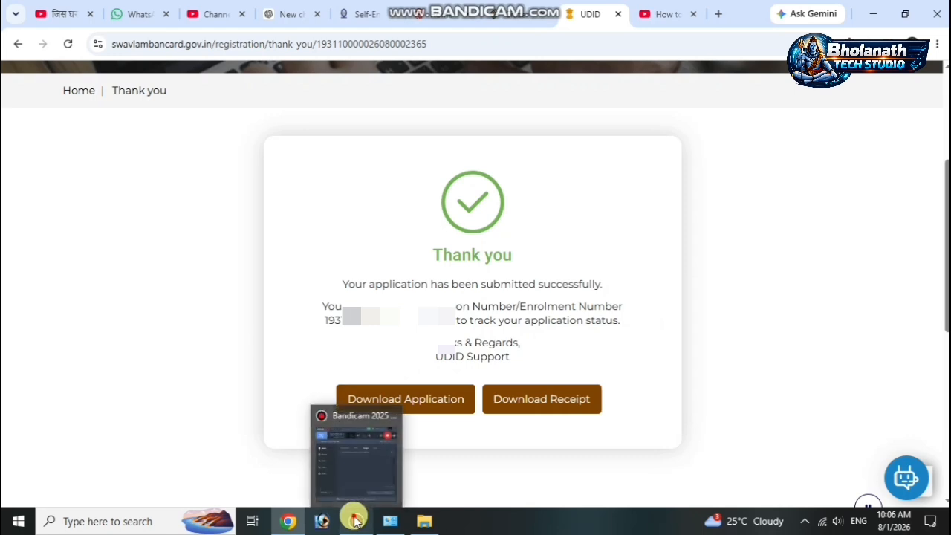
click(356, 521)
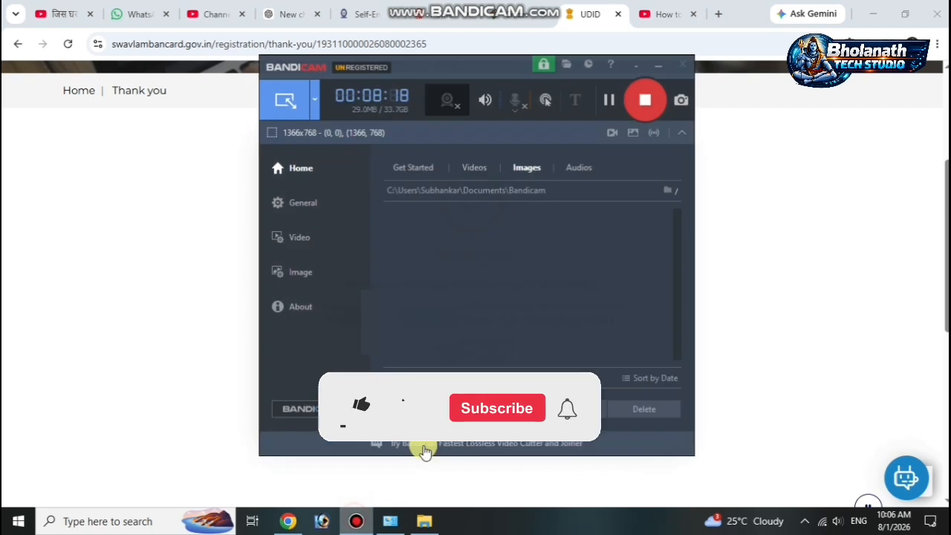